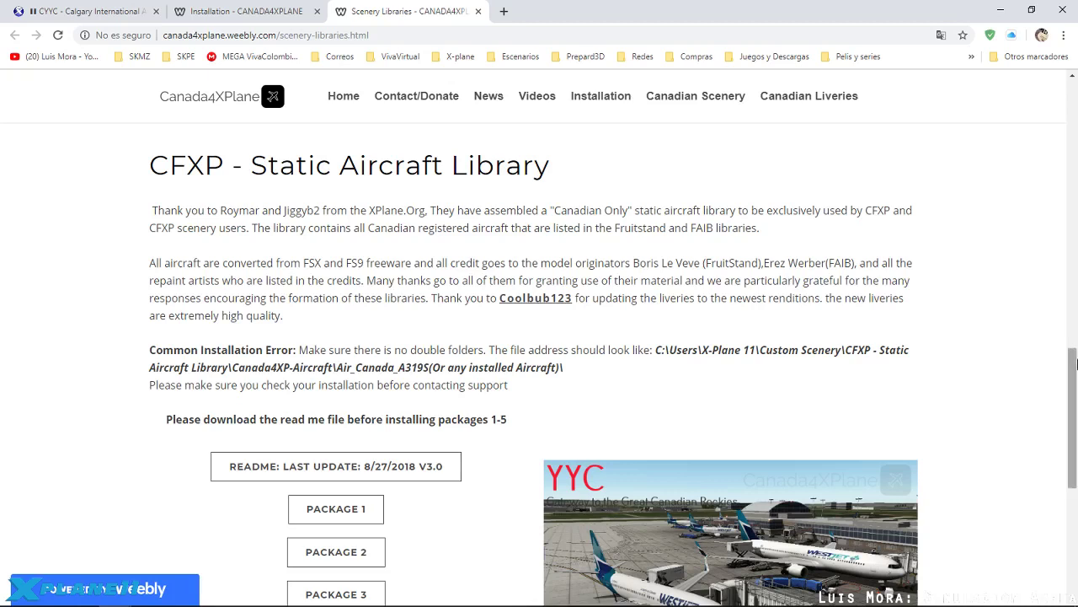
Review the required scenery library list, the installation guide page and the CFXP - Static Aircraft Library download section.
{"action": "left_click_drag", "start_coordinate": [1074, 425], "coordinate": [1074, 294]}
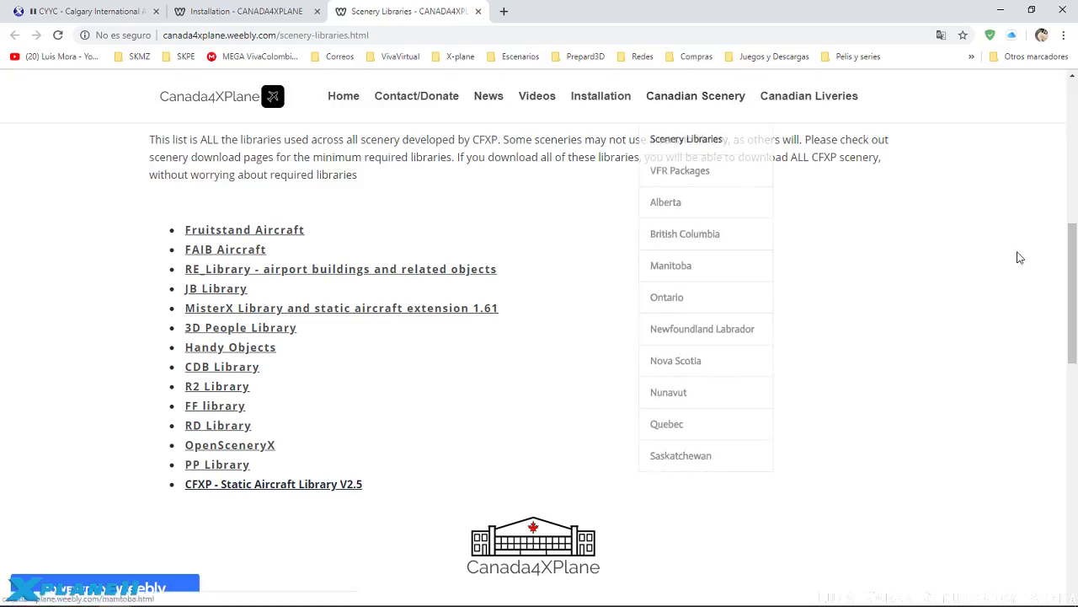
{"action": "left_click", "coordinate": [251, 17]}
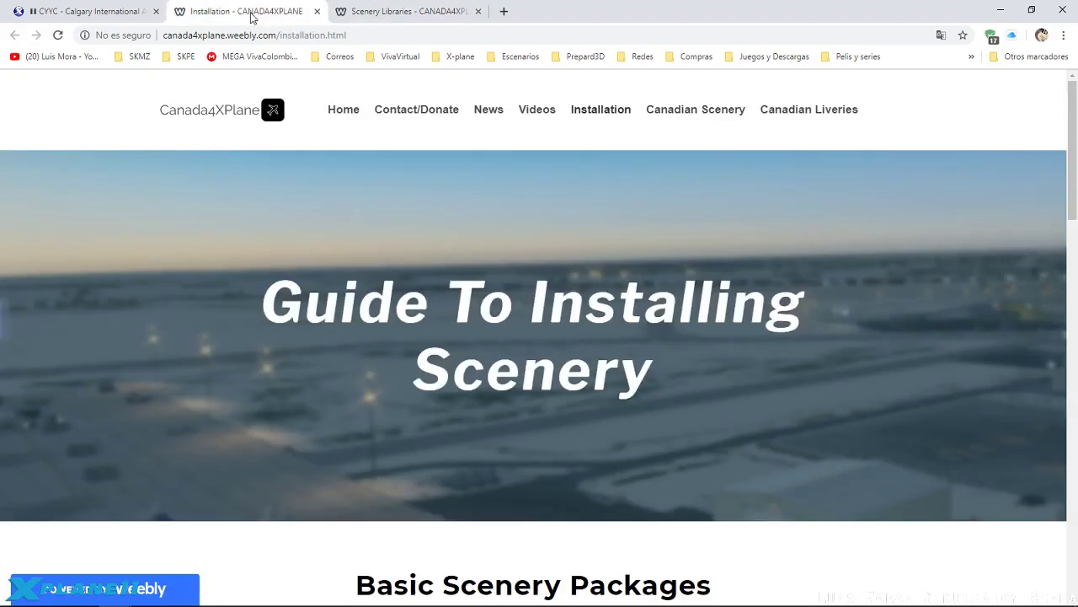
{"action": "left_click_drag", "start_coordinate": [1073, 215], "coordinate": [1074, 85]}
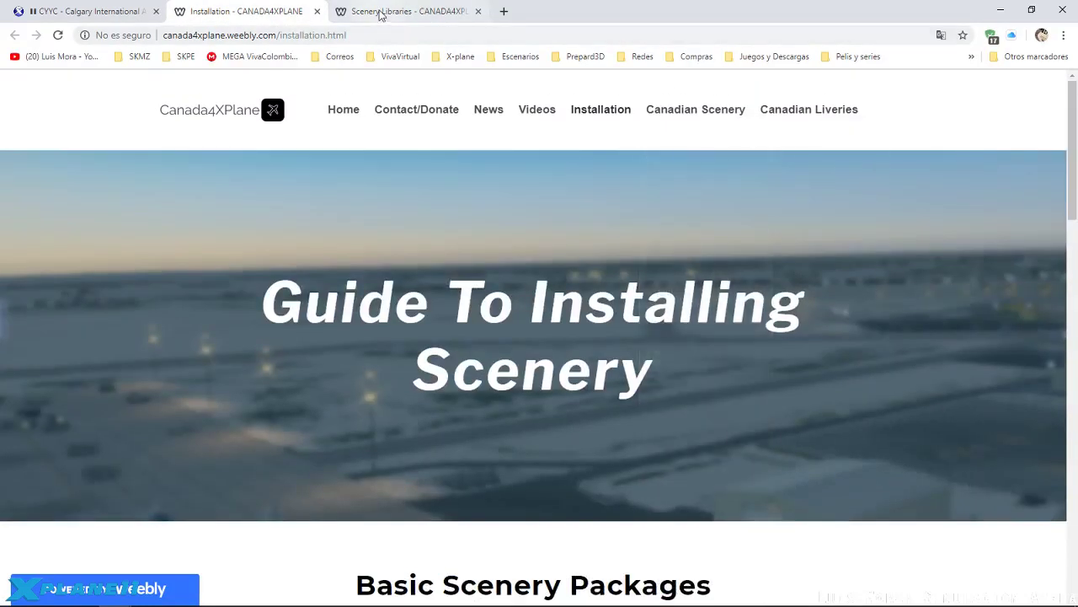
{"action": "left_click", "coordinate": [378, 13]}
{"action": "left_click_drag", "start_coordinate": [1070, 268], "coordinate": [1077, 397]}
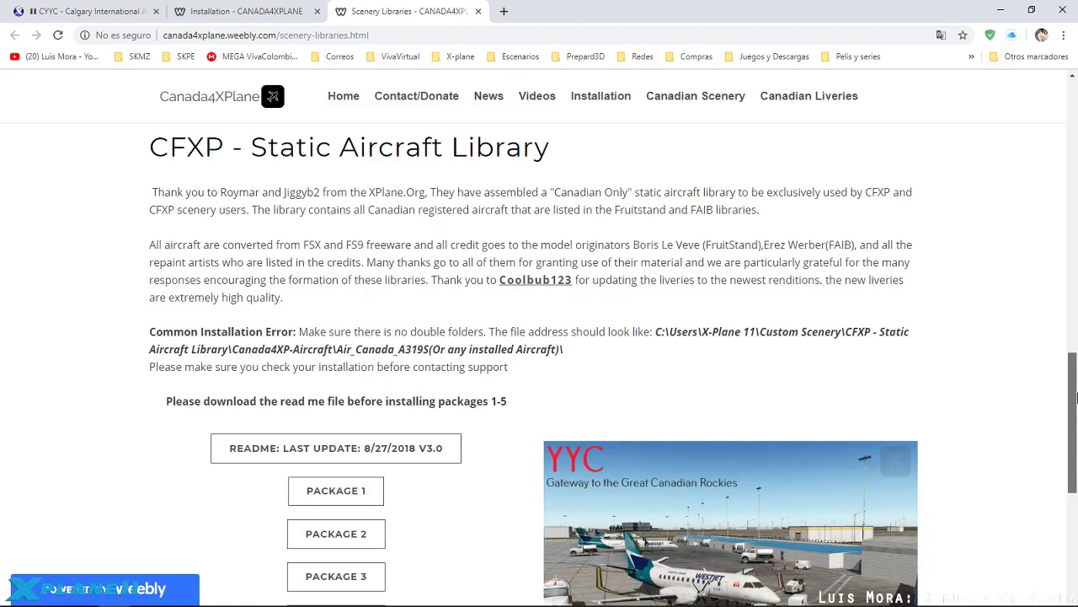
{"action": "left_click_drag", "start_coordinate": [1076, 398], "coordinate": [1077, 395]}
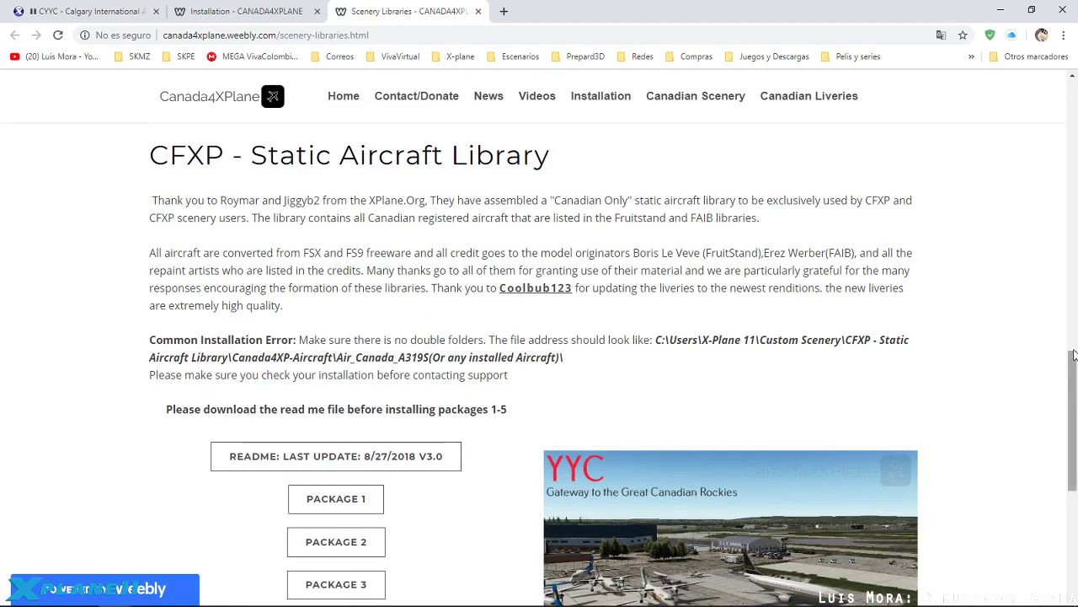
{"action": "left_click_drag", "start_coordinate": [1076, 344], "coordinate": [1077, 394]}
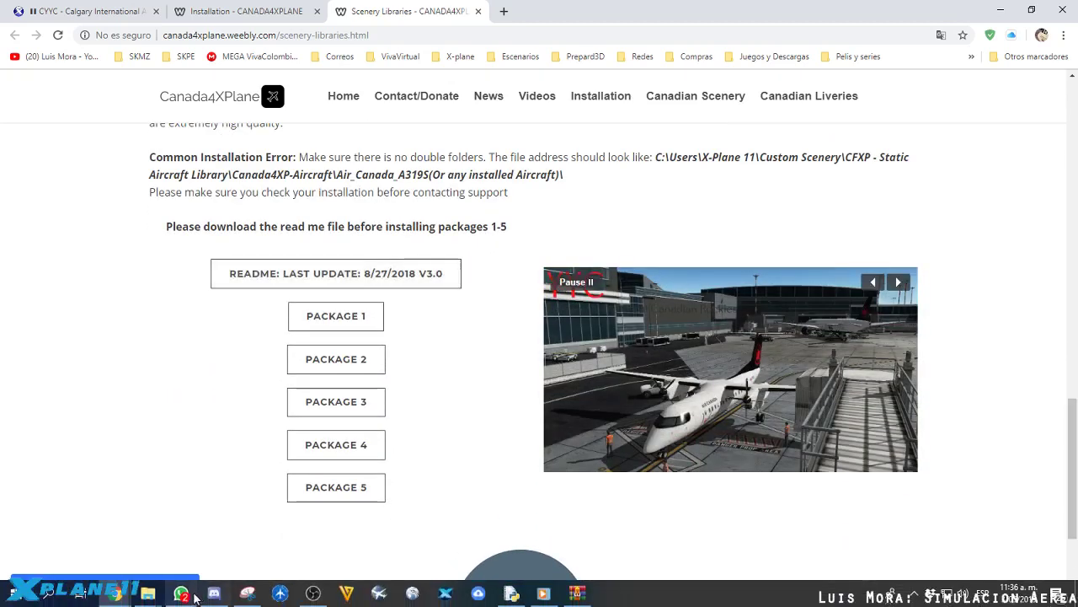
Download the Static Aircraft Library readme archive, open it and read the instructions in ReadME FIRST.txt.
{"action": "left_click", "coordinate": [334, 272]}
{"action": "left_click", "coordinate": [76, 588]}
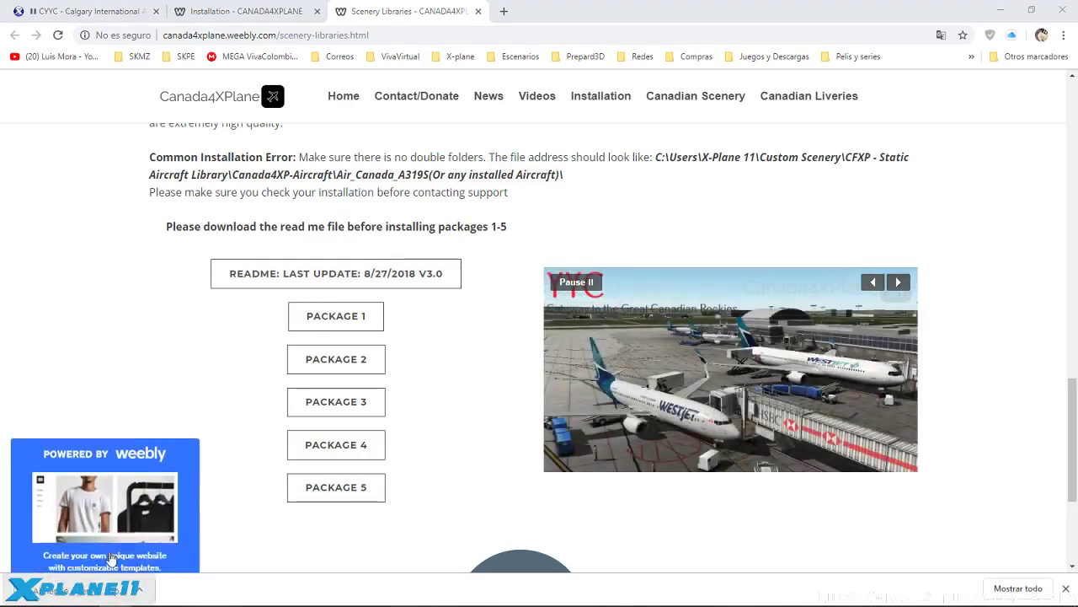
{"action": "double_click", "coordinate": [358, 213]}
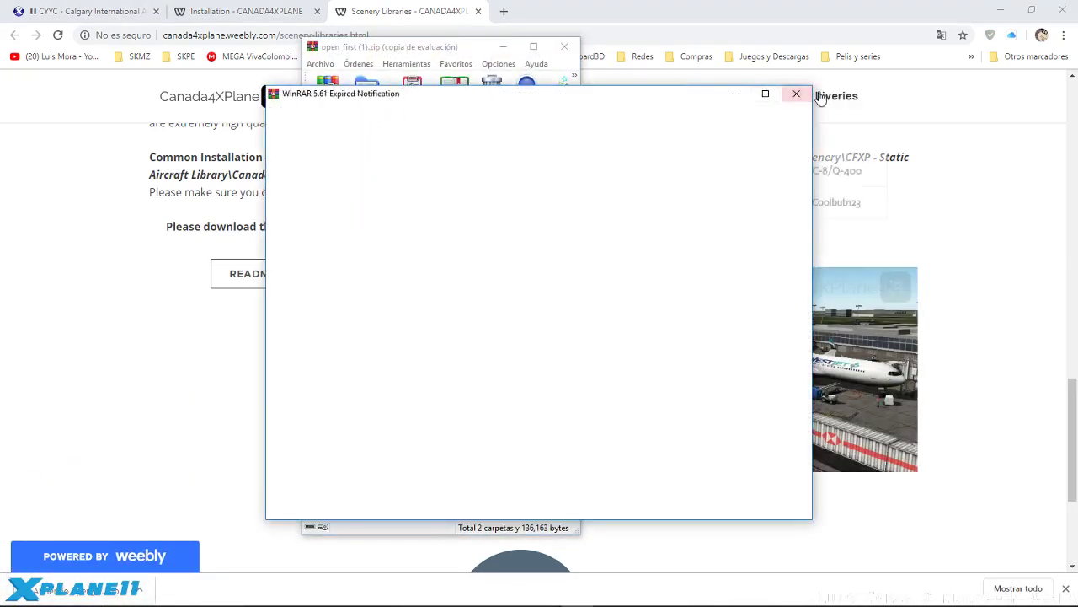
{"action": "left_click", "coordinate": [797, 93]}
{"action": "double_click", "coordinate": [348, 208]}
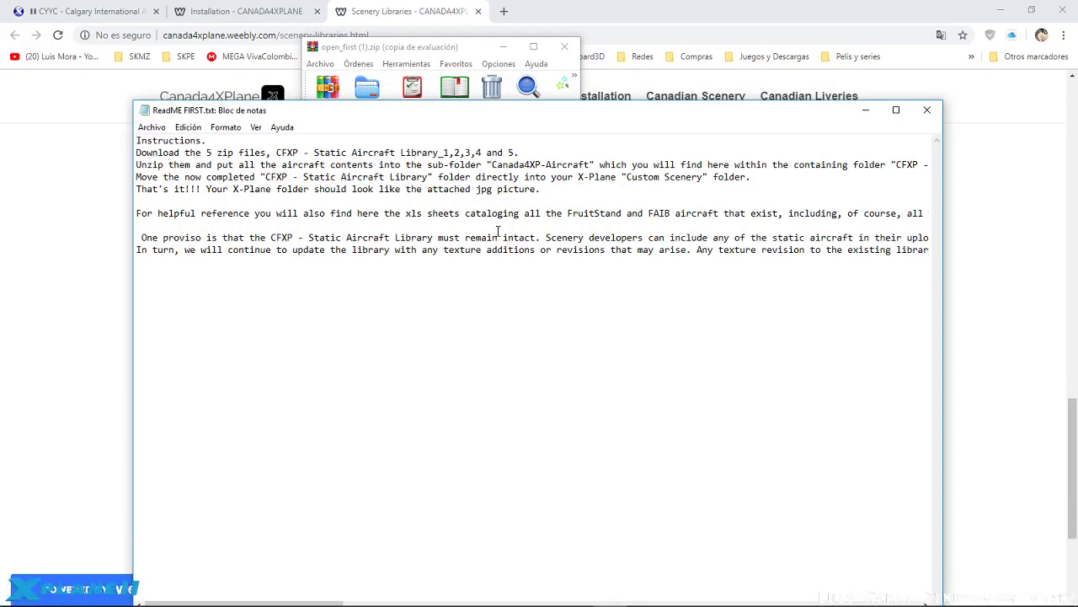
{"action": "left_click", "coordinate": [896, 111]}
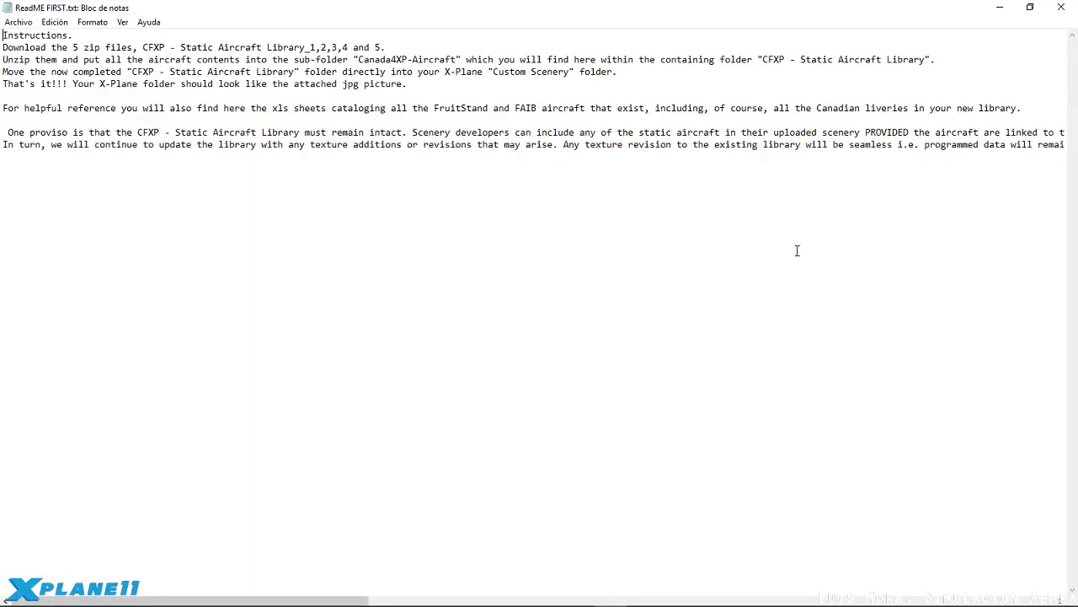
{"action": "left_click_drag", "start_coordinate": [242, 603], "coordinate": [156, 549]}
{"action": "left_click", "coordinate": [1061, 10]}
Examine the folder structure in Canada4Xplane CFXP folder setup.jpg, close the archive and return to the Scenery Libraries page.
{"action": "double_click", "coordinate": [354, 196]}
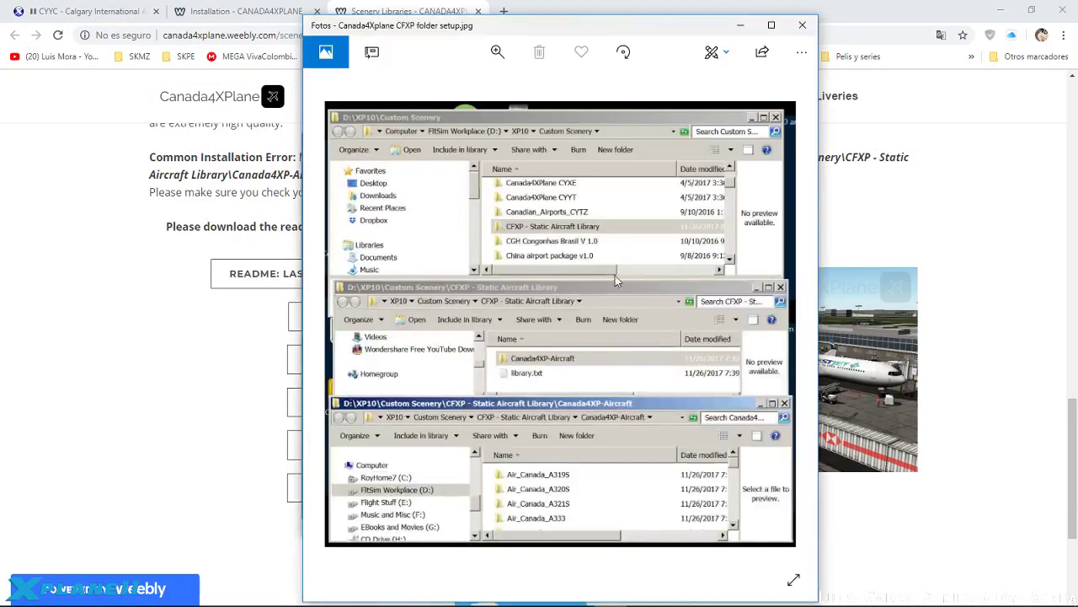
{"action": "left_click", "coordinate": [802, 24]}
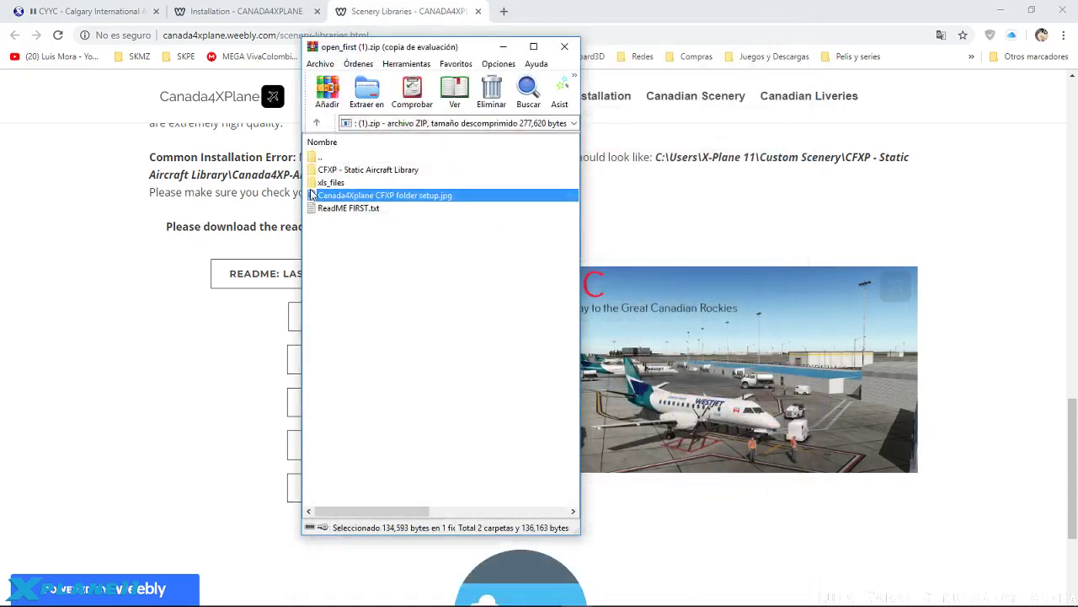
{"action": "left_click", "coordinate": [564, 46]}
{"action": "left_click", "coordinate": [247, 11]}
{"action": "left_click", "coordinate": [396, 11]}
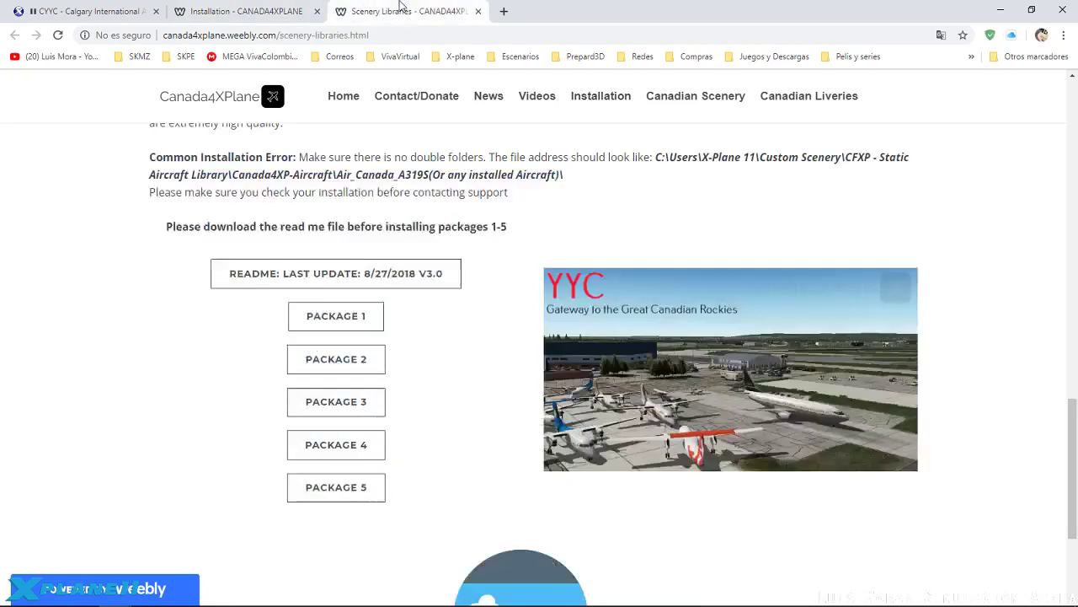
Open DSF - NoStaticAircraftPatch.zip from the Descargas folder, place its window clear of that folder and select both DSF files.
{"action": "left_click", "coordinate": [996, 9]}
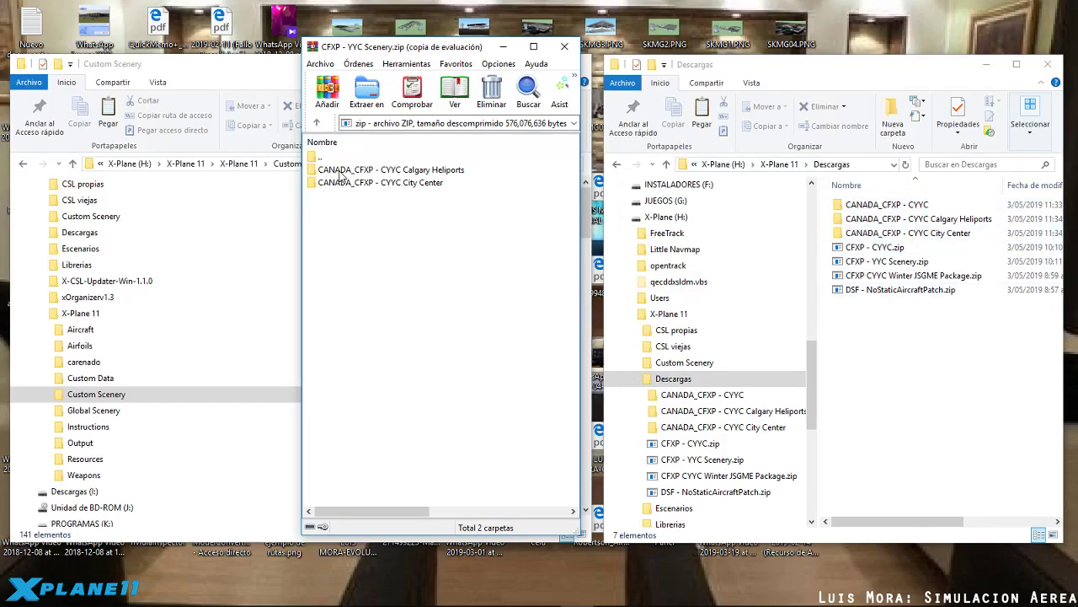
{"action": "left_click", "coordinate": [918, 290]}
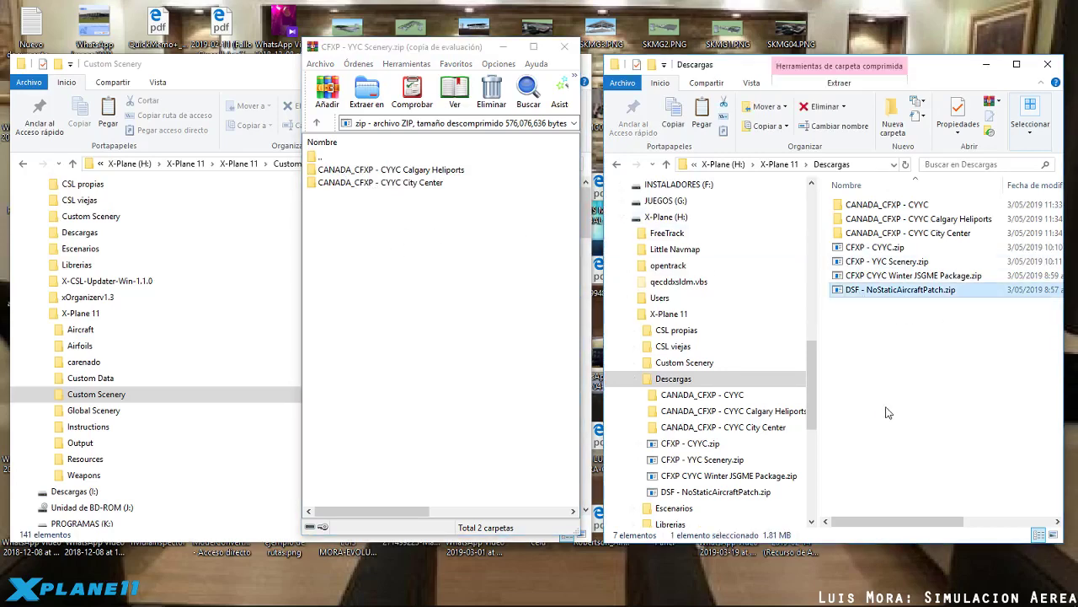
{"action": "double_click", "coordinate": [867, 292]}
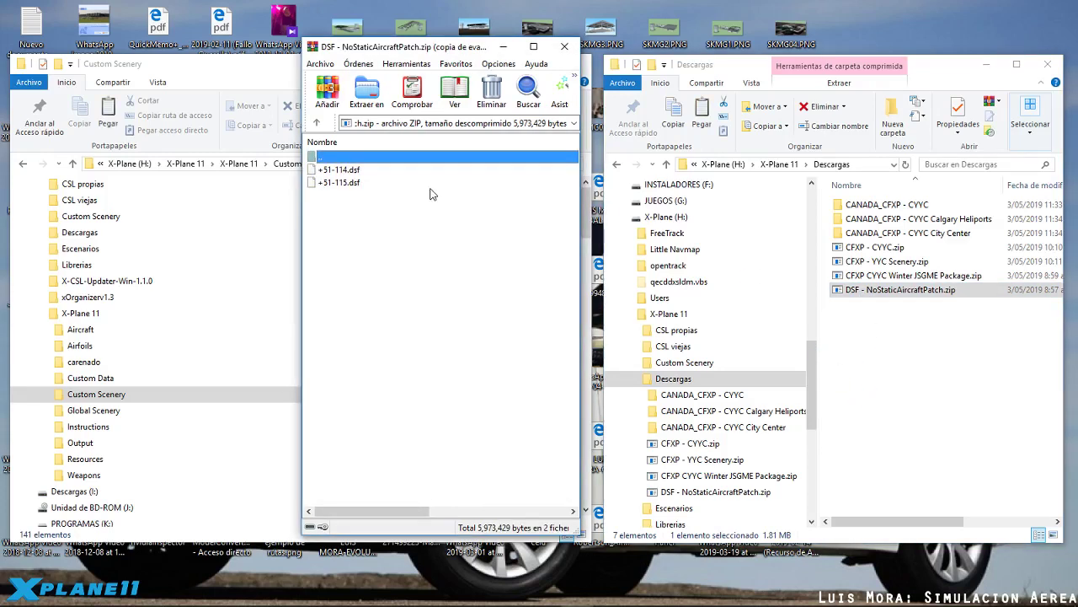
{"action": "left_click", "coordinate": [345, 171]}
{"action": "left_click", "coordinate": [529, 302]}
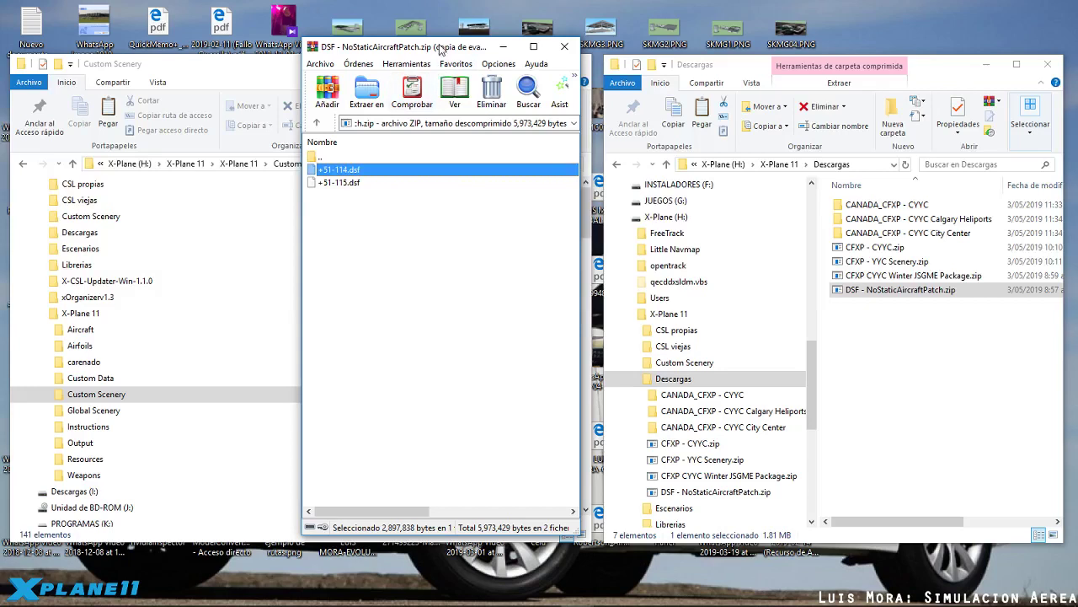
{"action": "left_click_drag", "start_coordinate": [437, 53], "coordinate": [209, 47]}
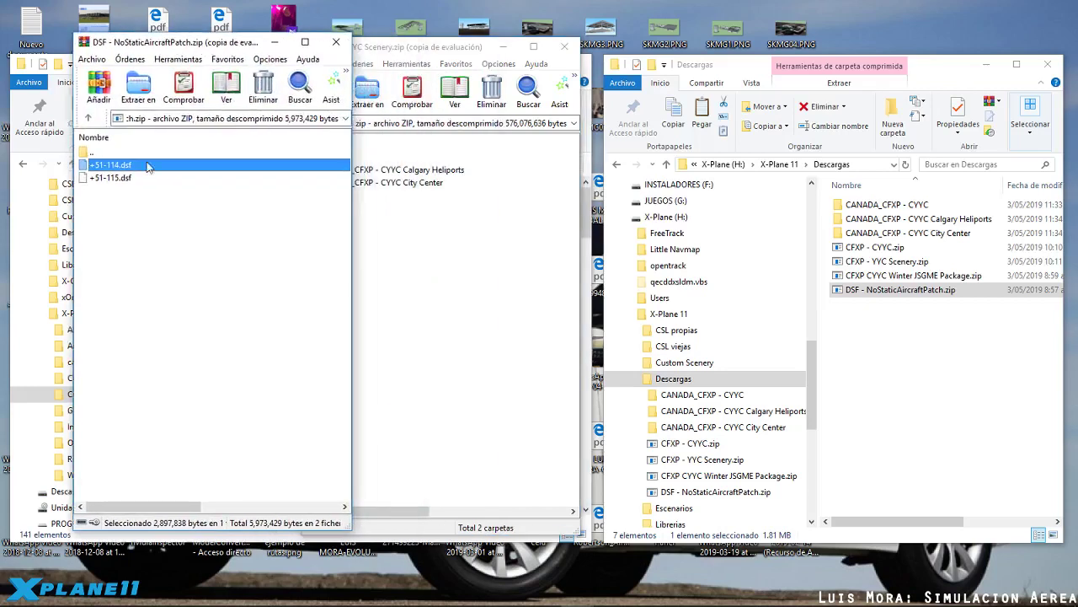
{"action": "left_click", "coordinate": [108, 177]}
{"action": "left_click", "coordinate": [325, 164], "text": "shift"}
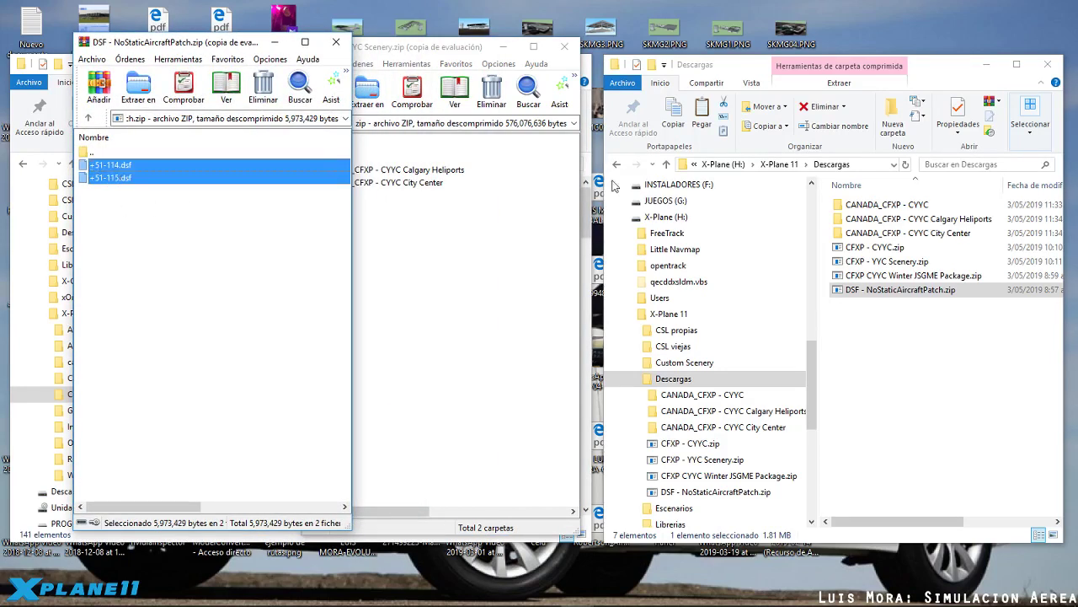
Extract +51-114.dsf and +51-115.dsf into CANADA_CFXP - CYYC\Earth nav data\+50-120, replacing the existing files, and close the patch archive.
{"action": "double_click", "coordinate": [885, 205]}
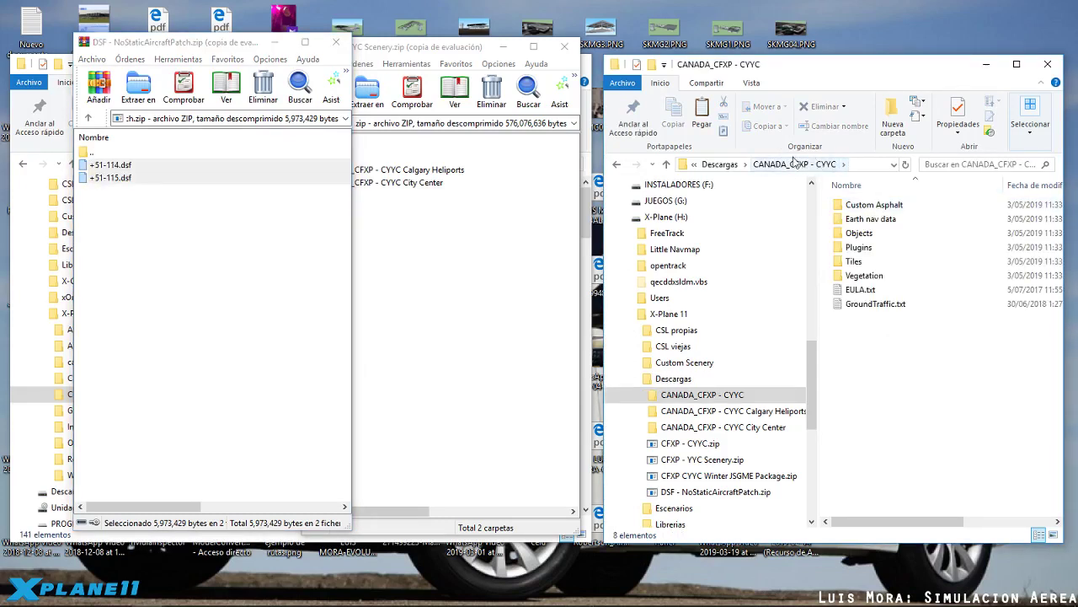
{"action": "double_click", "coordinate": [862, 220]}
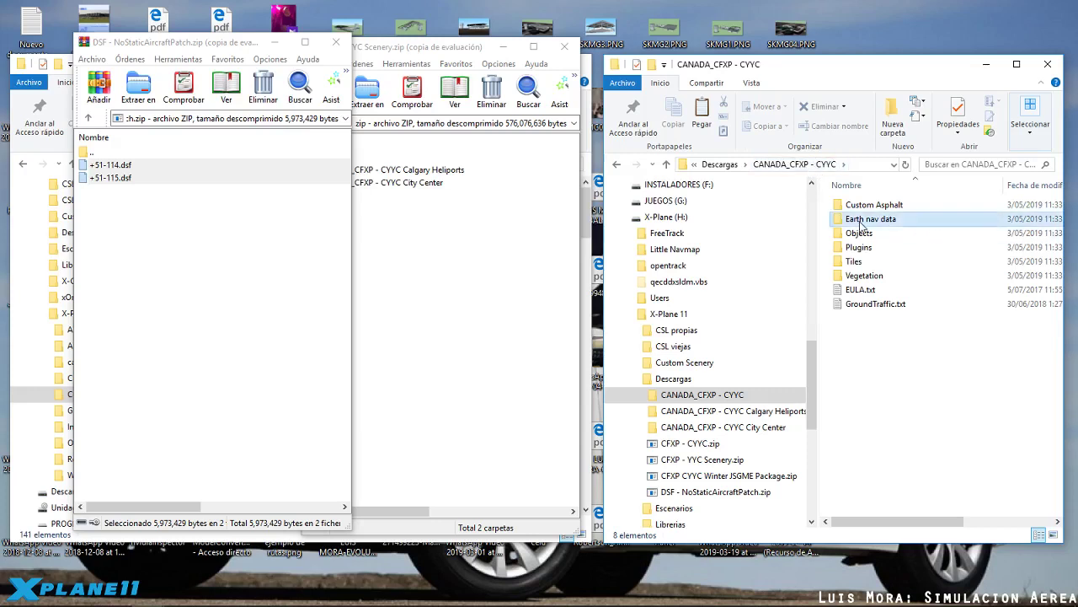
{"action": "double_click", "coordinate": [861, 205]}
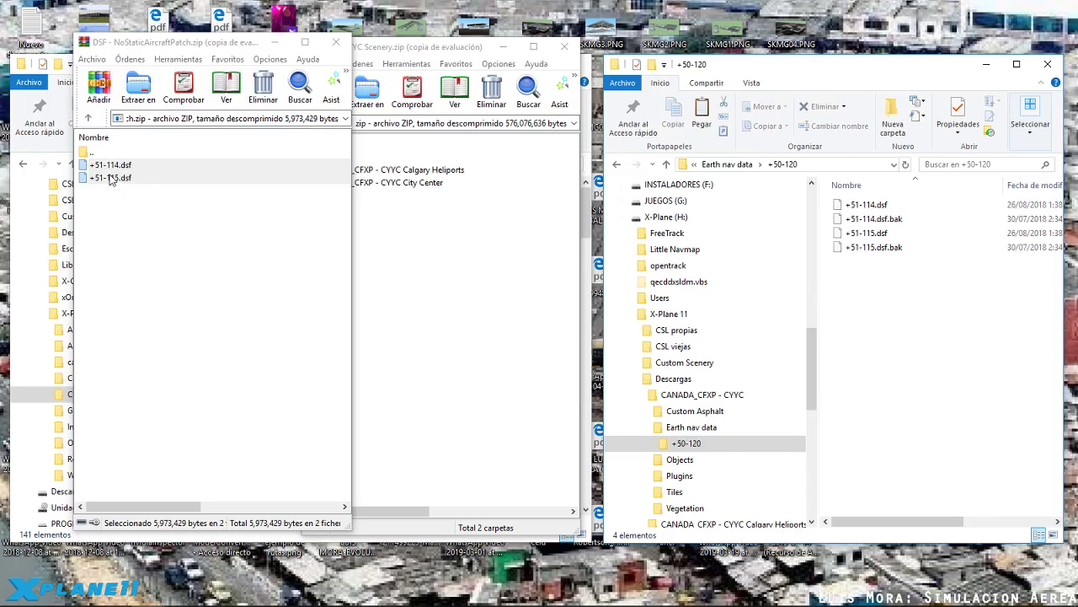
{"action": "left_click", "coordinate": [111, 179]}
{"action": "left_click", "coordinate": [128, 164], "text": "shift"}
{"action": "left_click_drag", "start_coordinate": [128, 164], "coordinate": [881, 304]}
{"action": "left_click", "coordinate": [478, 204]}
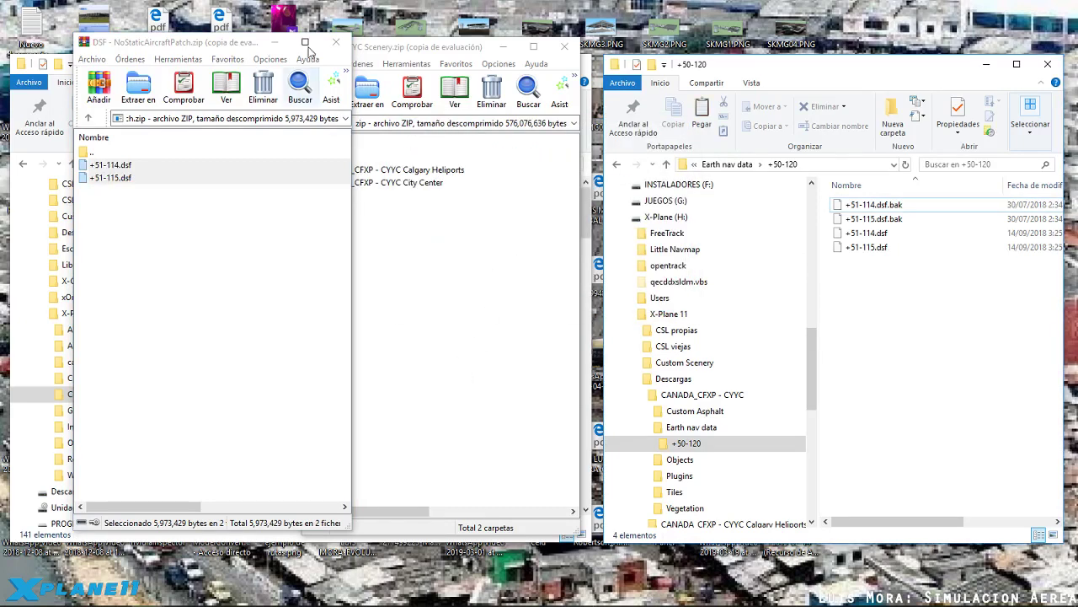
{"action": "left_click", "coordinate": [336, 41]}
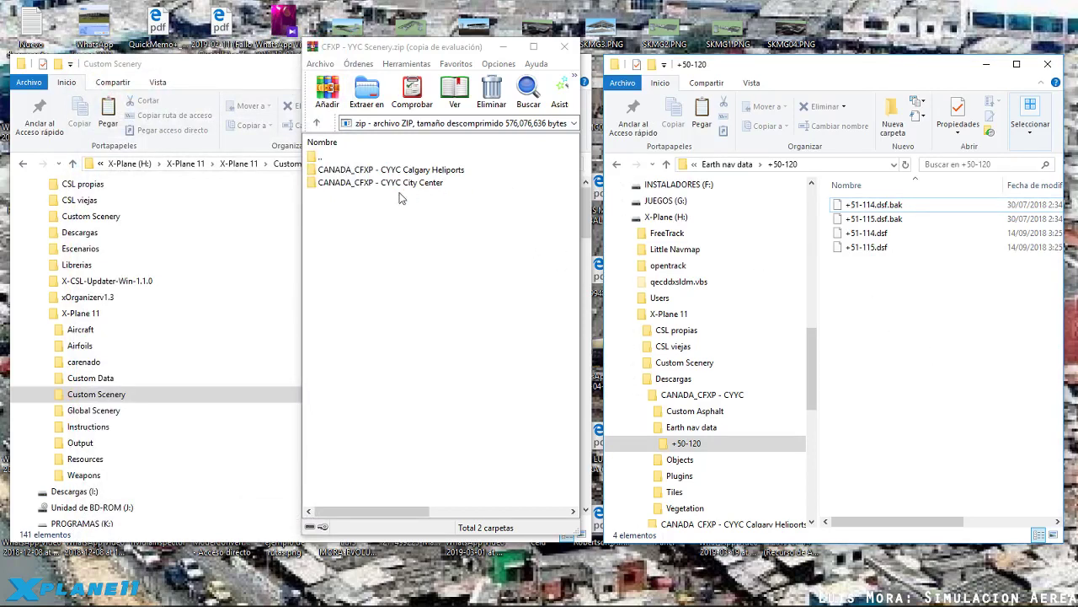
Go back up to the Descargas folder and close the CFXP - YYC Scenery.zip archive.
{"action": "left_click", "coordinate": [469, 49]}
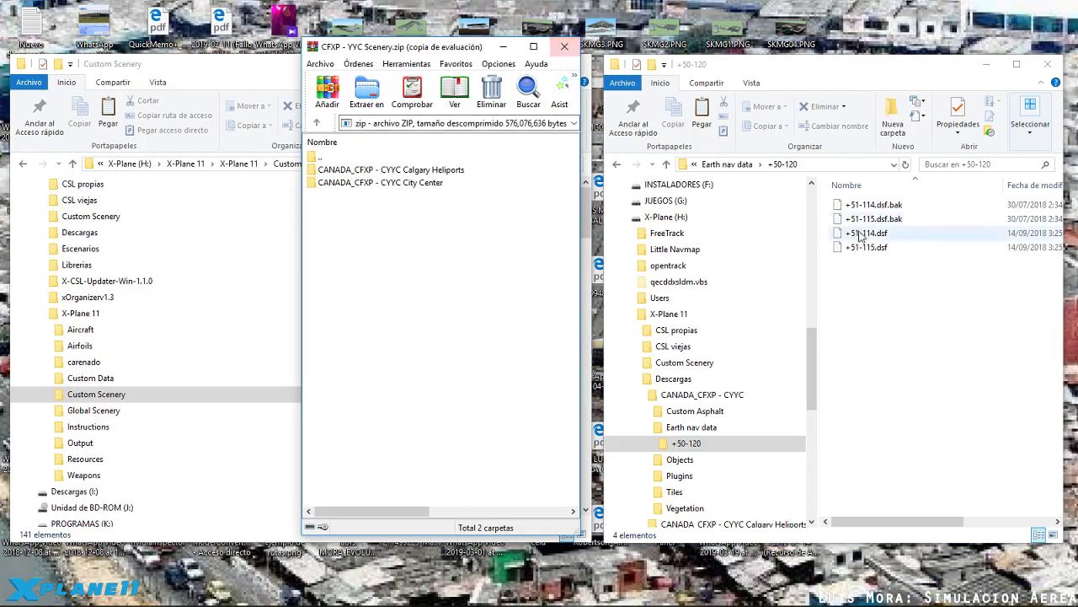
{"action": "left_click", "coordinate": [723, 165]}
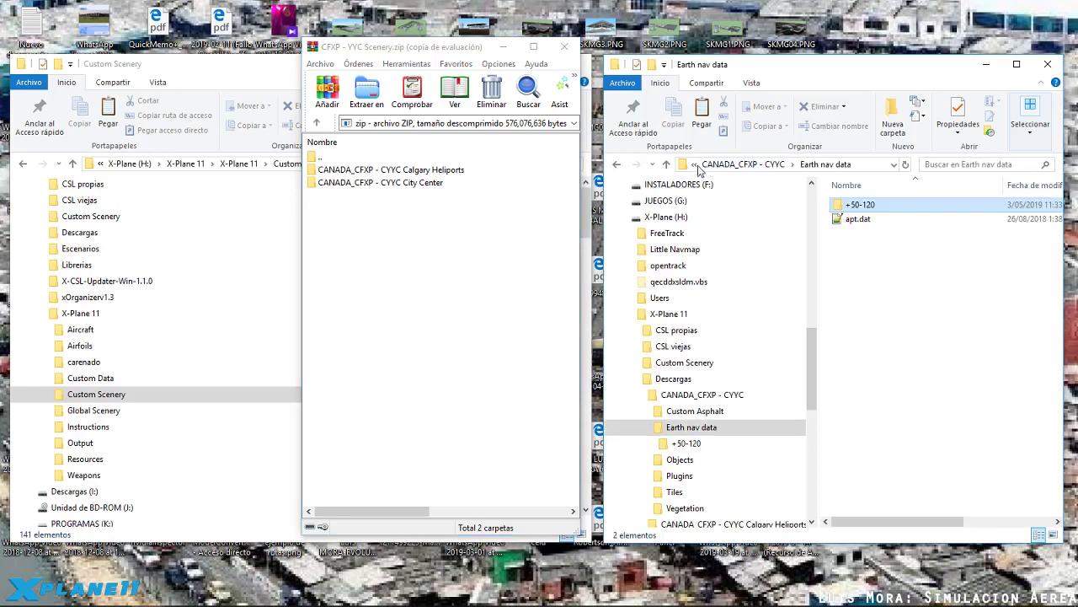
{"action": "left_click", "coordinate": [712, 166]}
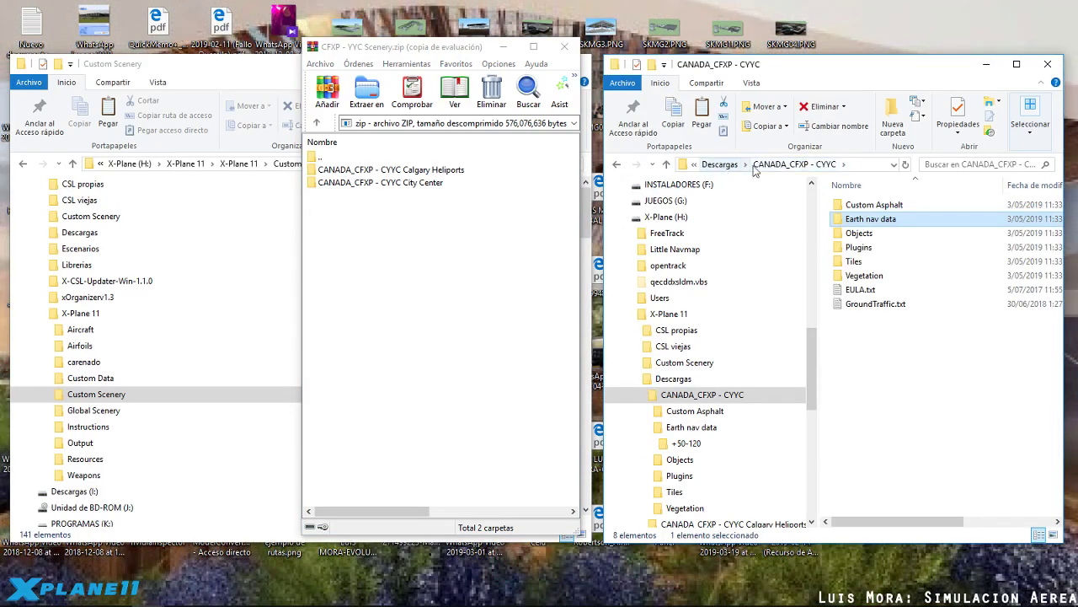
{"action": "left_click", "coordinate": [719, 165]}
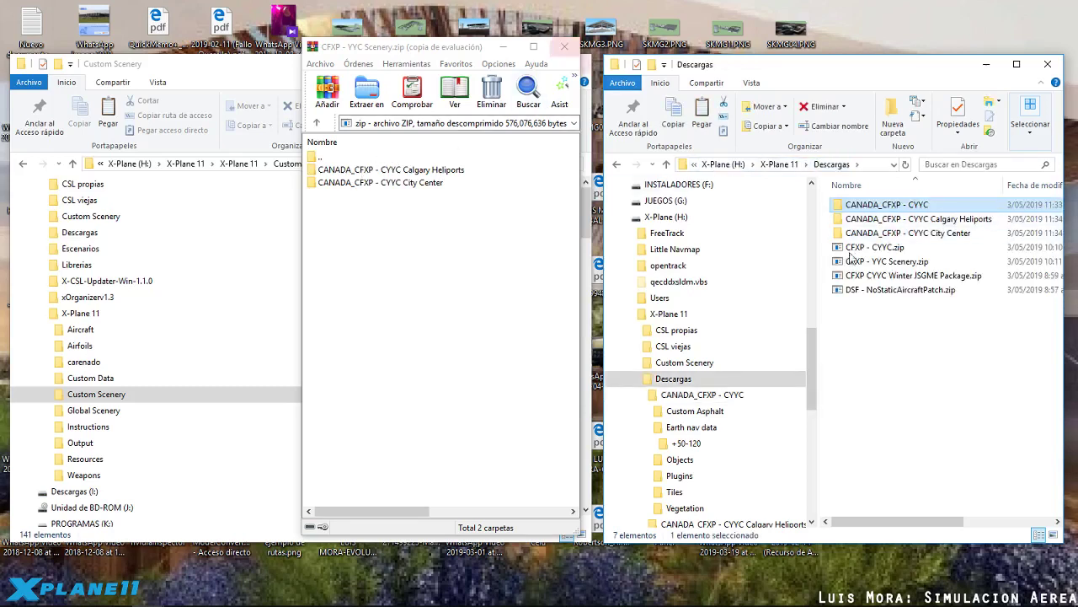
{"action": "left_click", "coordinate": [566, 56]}
{"action": "left_click", "coordinate": [566, 55]}
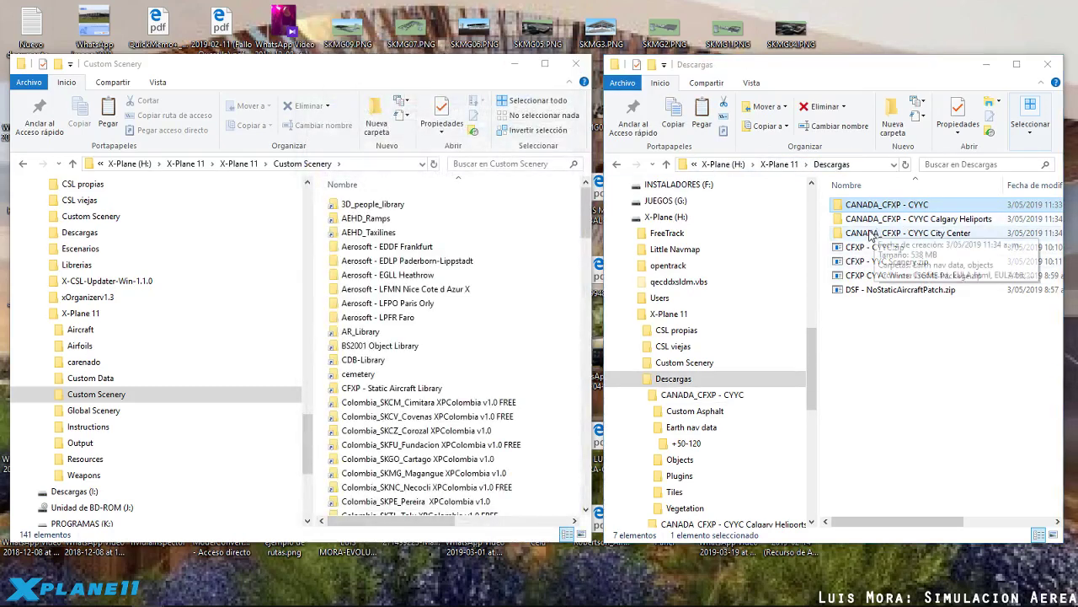
Move the CANADA_CFXP - CYYC, CYYC Calgary Heliports and CYYC City Center folders from Descargas into Custom Scenery.
{"action": "left_click", "coordinate": [901, 233], "text": "shift"}
{"action": "right_click", "coordinate": [865, 219]}
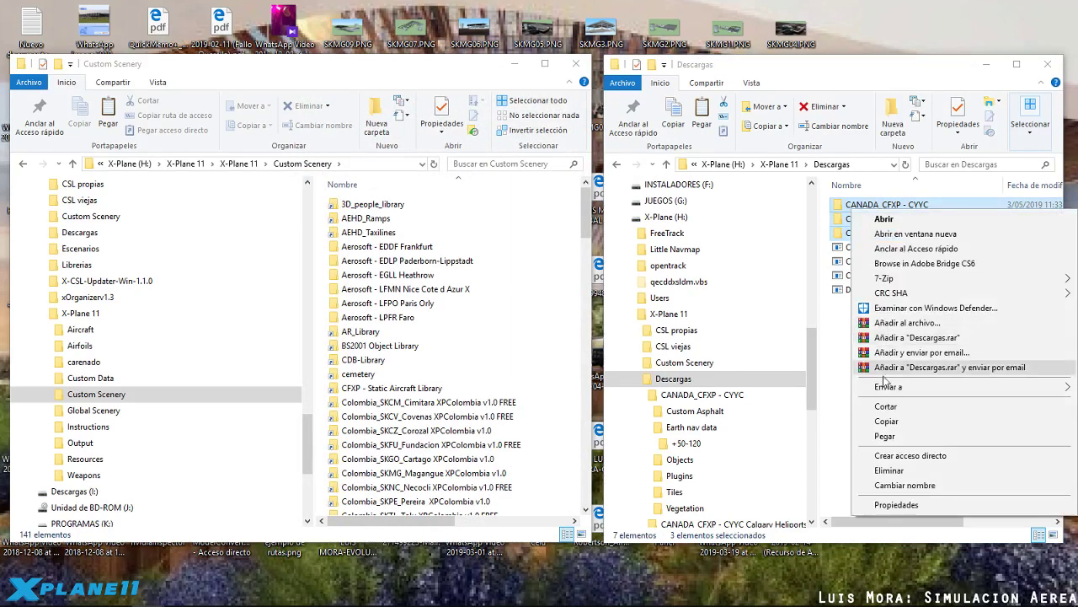
{"action": "left_click", "coordinate": [894, 408]}
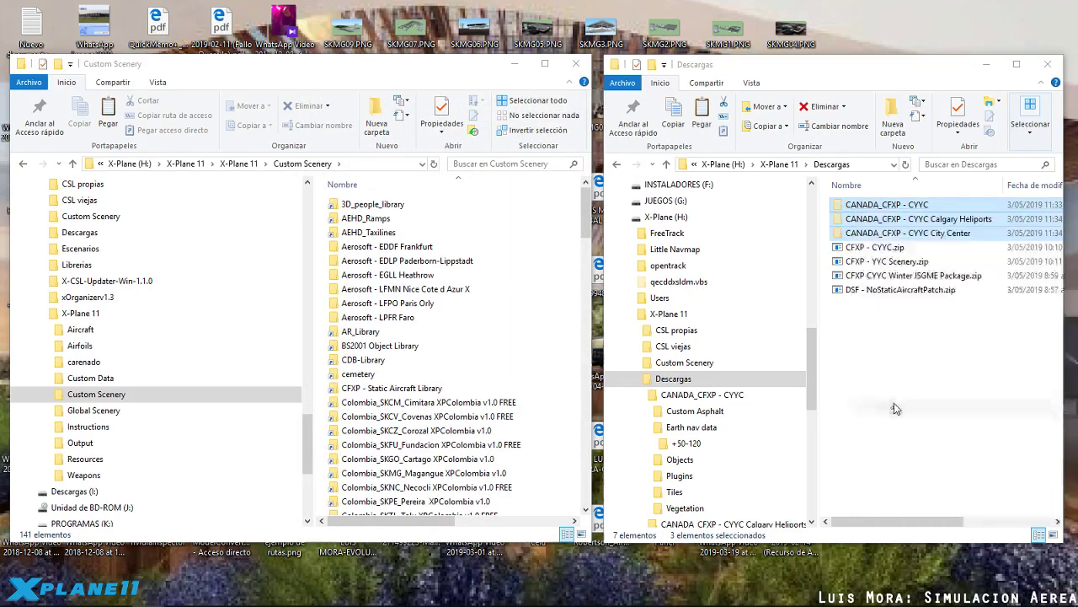
{"action": "right_click", "coordinate": [317, 284]}
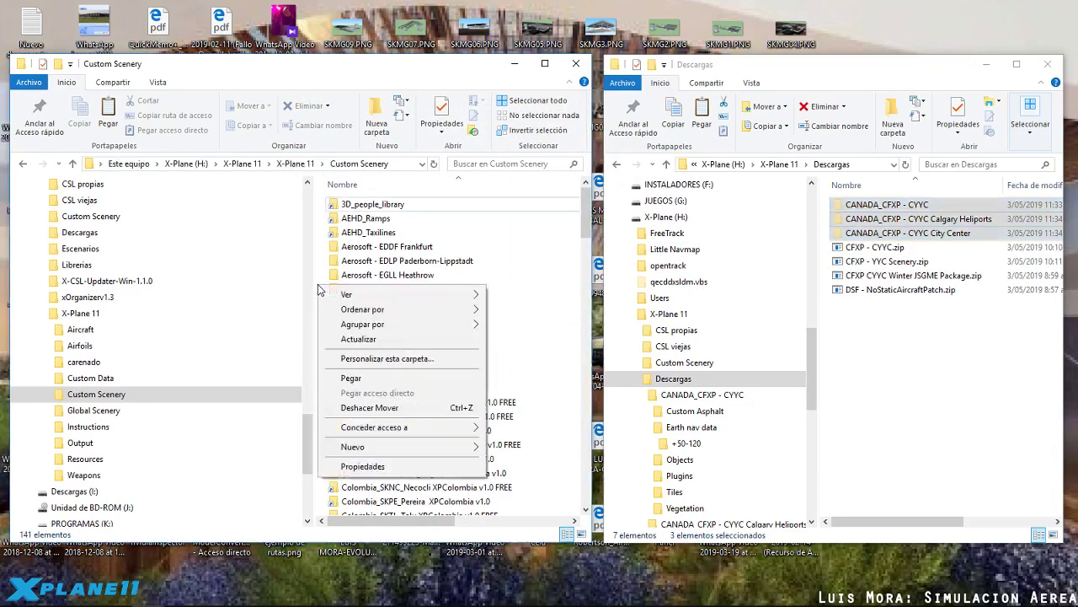
{"action": "left_click", "coordinate": [352, 379]}
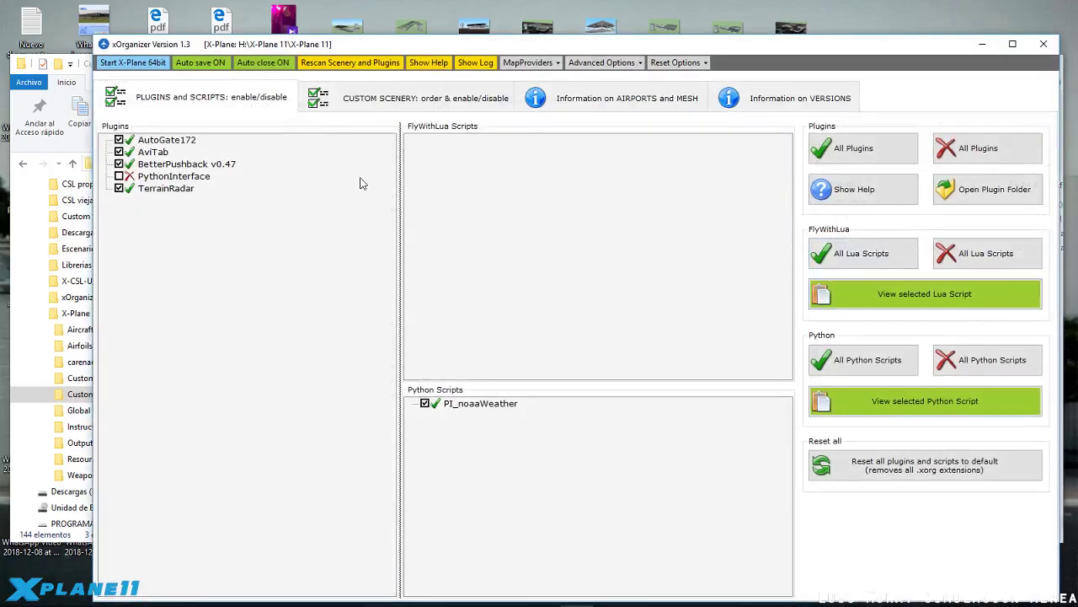
In the custom scenery order, move CANADA_CFXP - CYYC City Center from Needs attention > Unsolved to Airports (sorted) > Canada.
{"action": "left_click", "coordinate": [327, 111]}
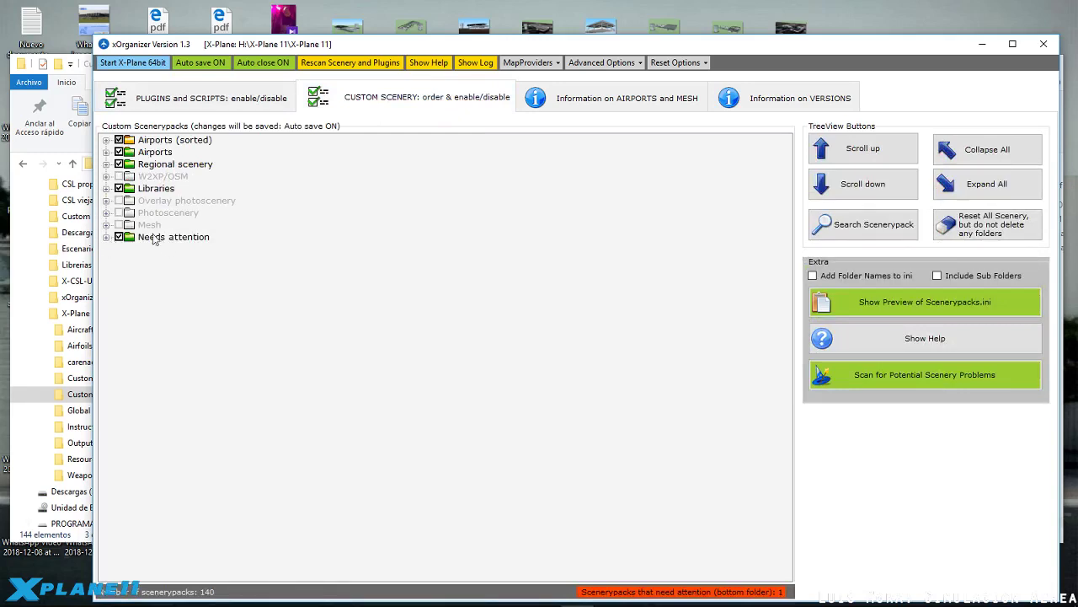
{"action": "left_click", "coordinate": [106, 237]}
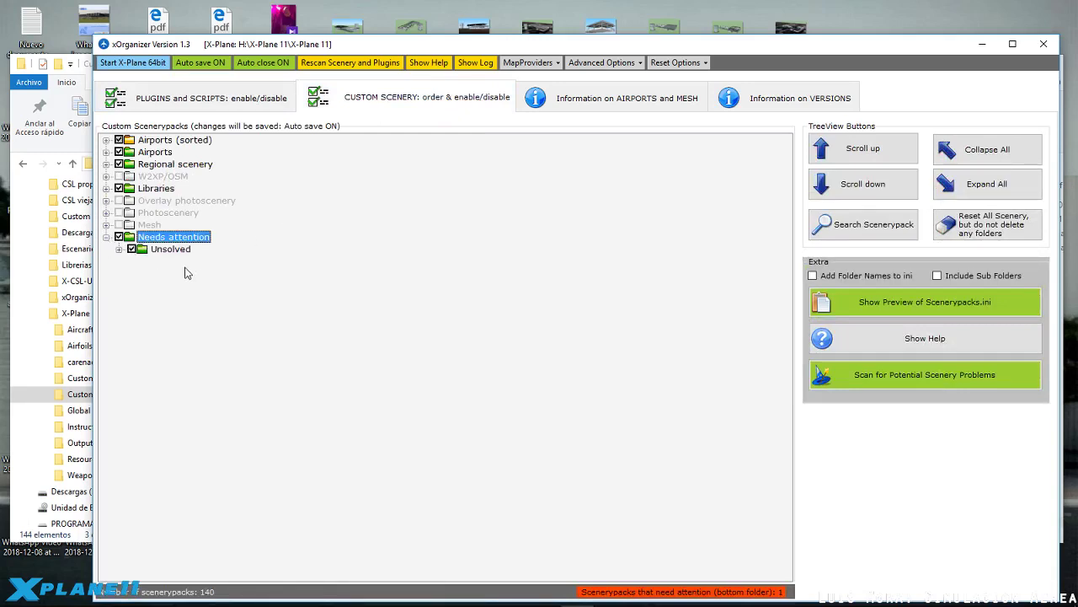
{"action": "double_click", "coordinate": [152, 249]}
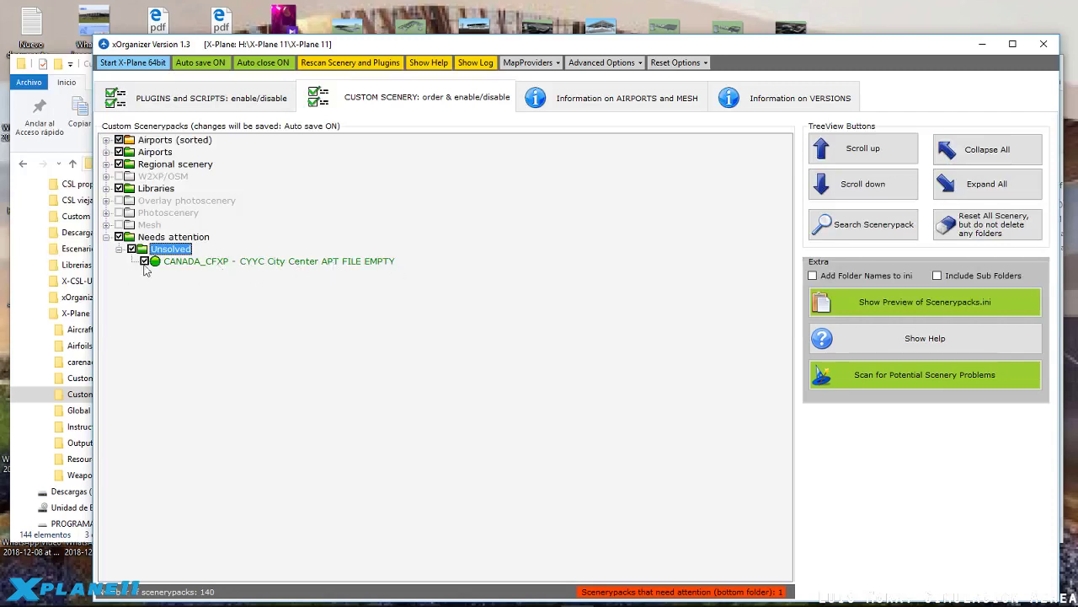
{"action": "right_click", "coordinate": [199, 263]}
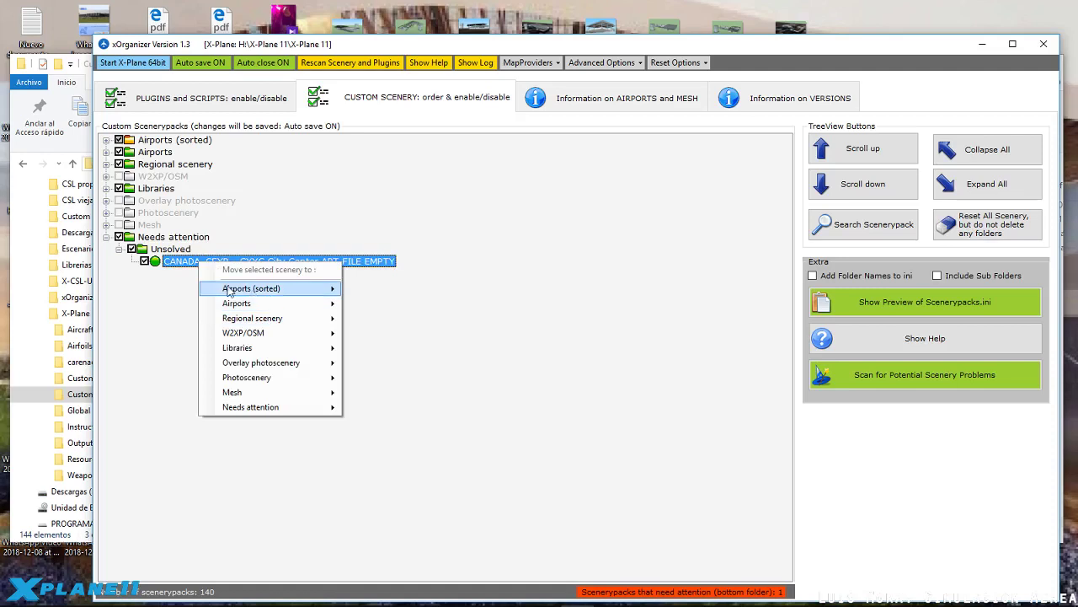
{"action": "mouse_move", "coordinate": [243, 291]}
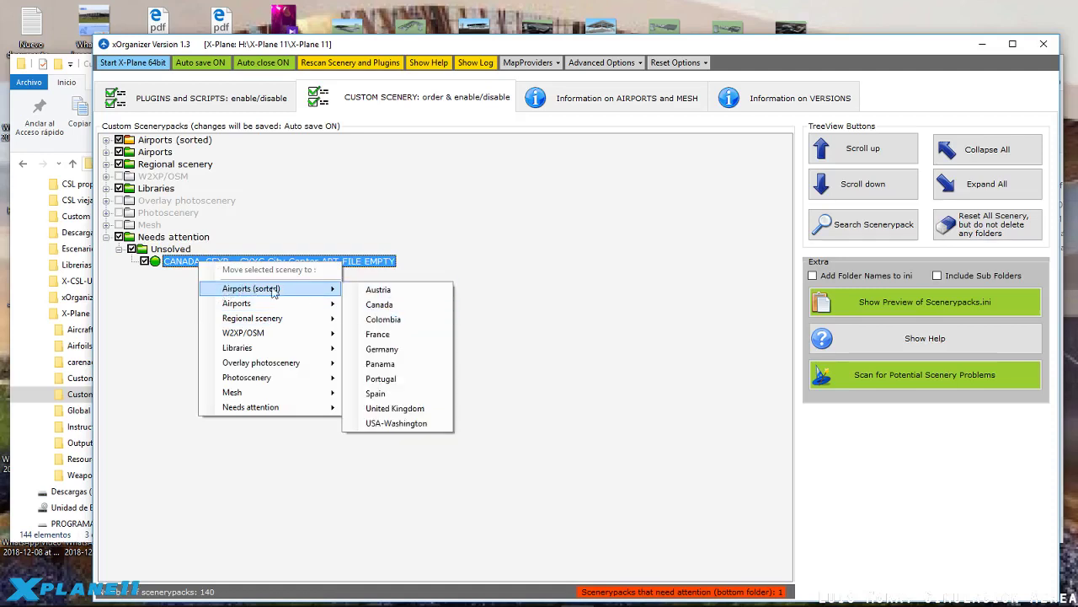
{"action": "left_click", "coordinate": [389, 310]}
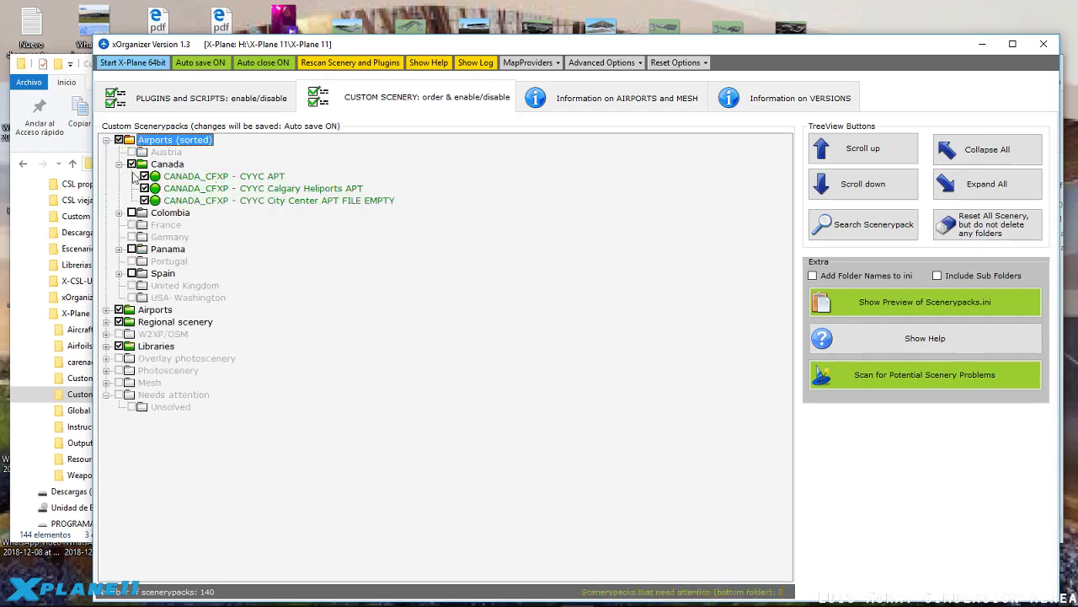
Check the three CANADA_CFXP scenery packs listed under Canada and launch the 64-bit X-Plane.
{"action": "left_click", "coordinate": [165, 164]}
{"action": "left_click", "coordinate": [277, 177]}
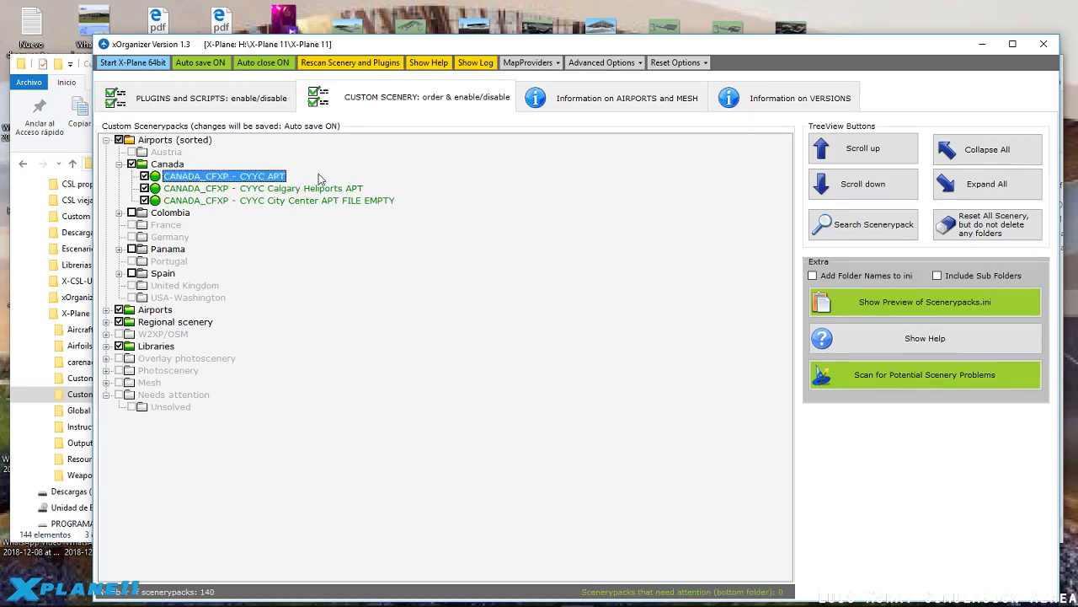
{"action": "left_click", "coordinate": [254, 189]}
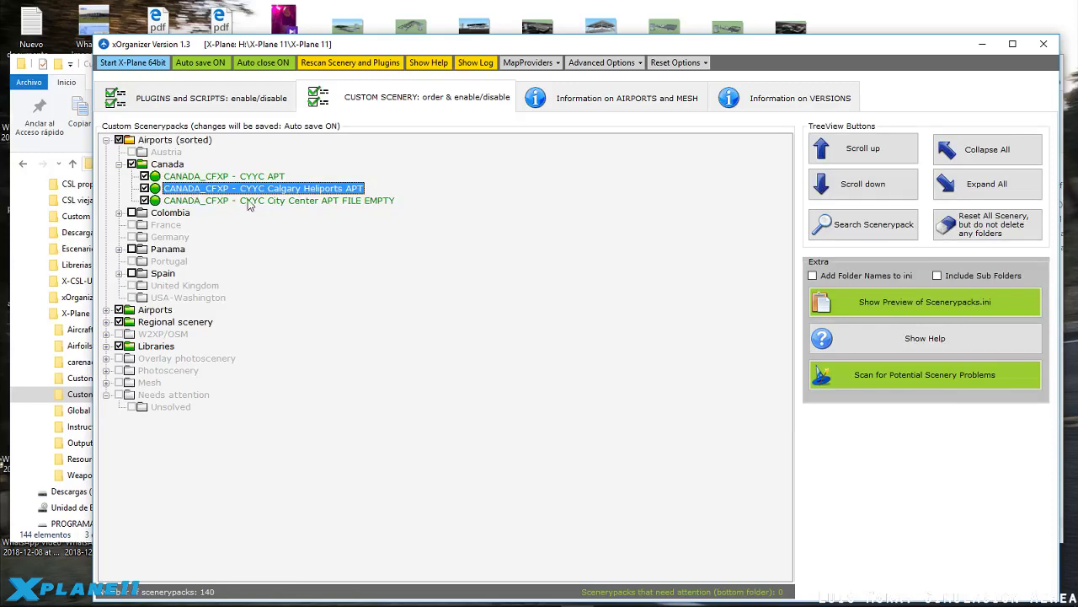
{"action": "left_click", "coordinate": [308, 202]}
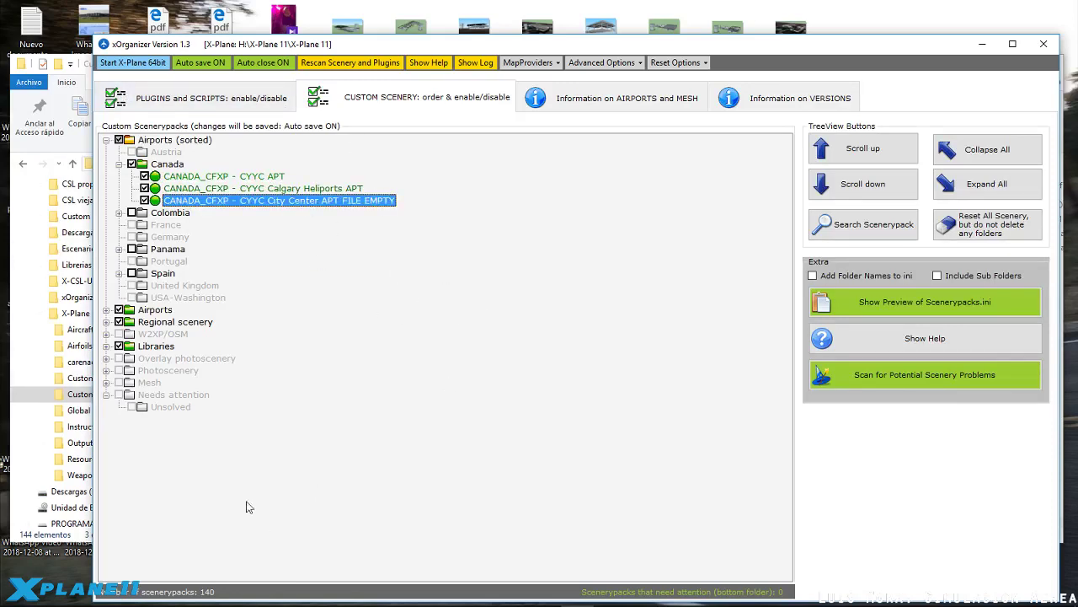
{"action": "left_click", "coordinate": [139, 63]}
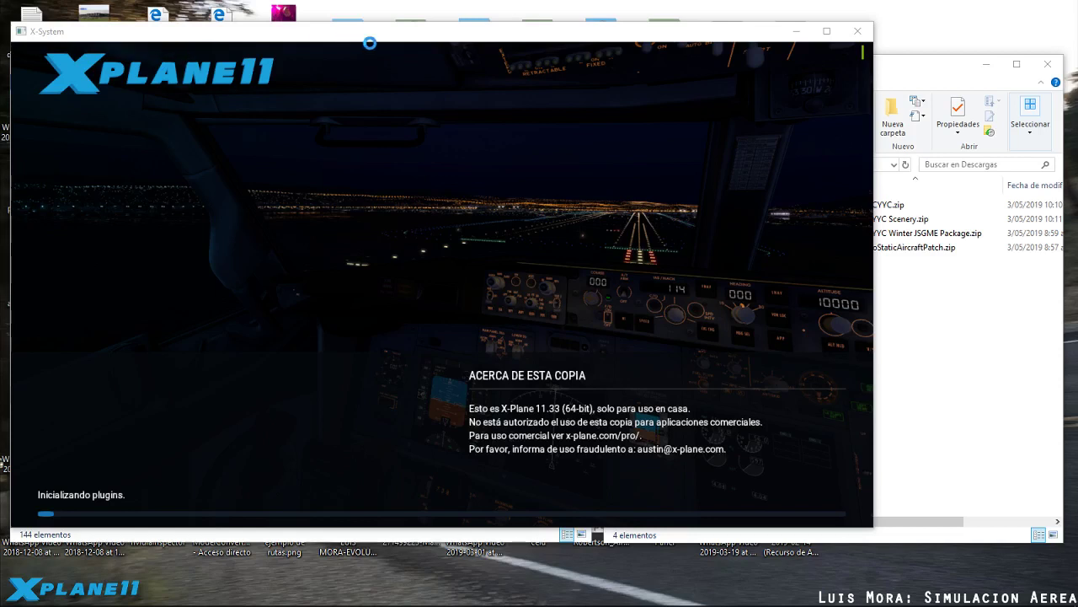
Delete CFXP - CYYC.zip, CFXP - YYC Scenery.zip and DSF - NoStaticAircraftPatch.zip from the Descargas folder.
{"action": "left_click", "coordinate": [931, 305]}
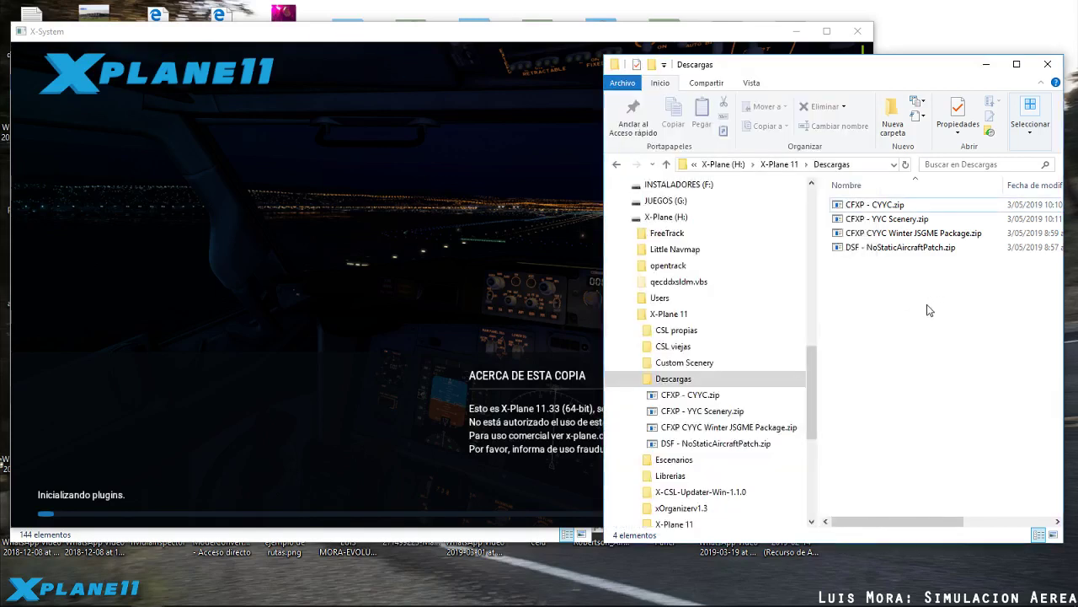
{"action": "left_click", "coordinate": [881, 219]}
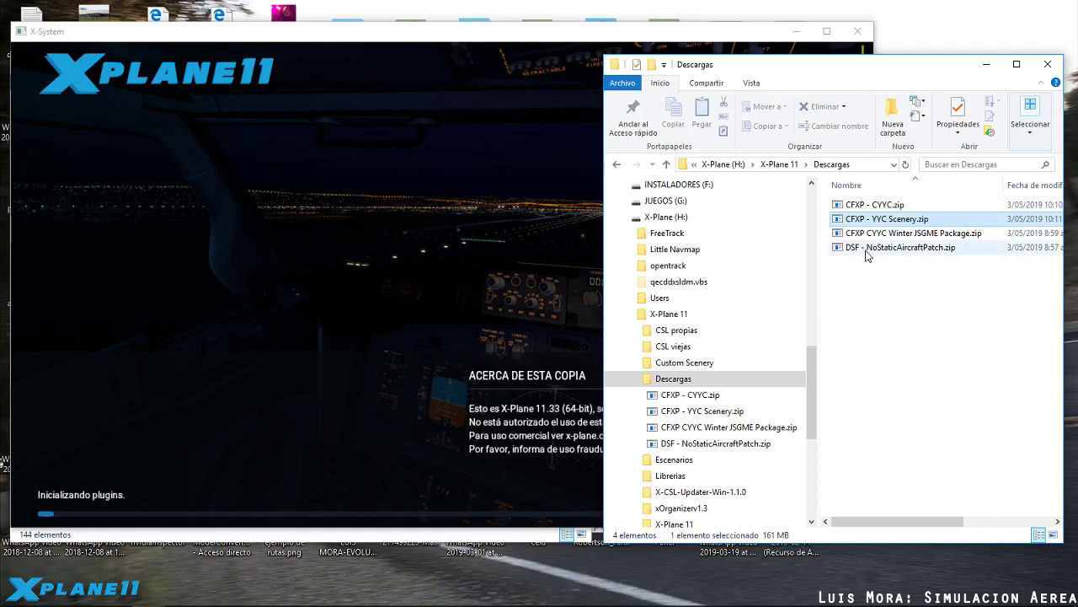
{"action": "left_click", "coordinate": [868, 247], "text": "ctrl"}
{"action": "left_click", "coordinate": [872, 204], "text": "ctrl"}
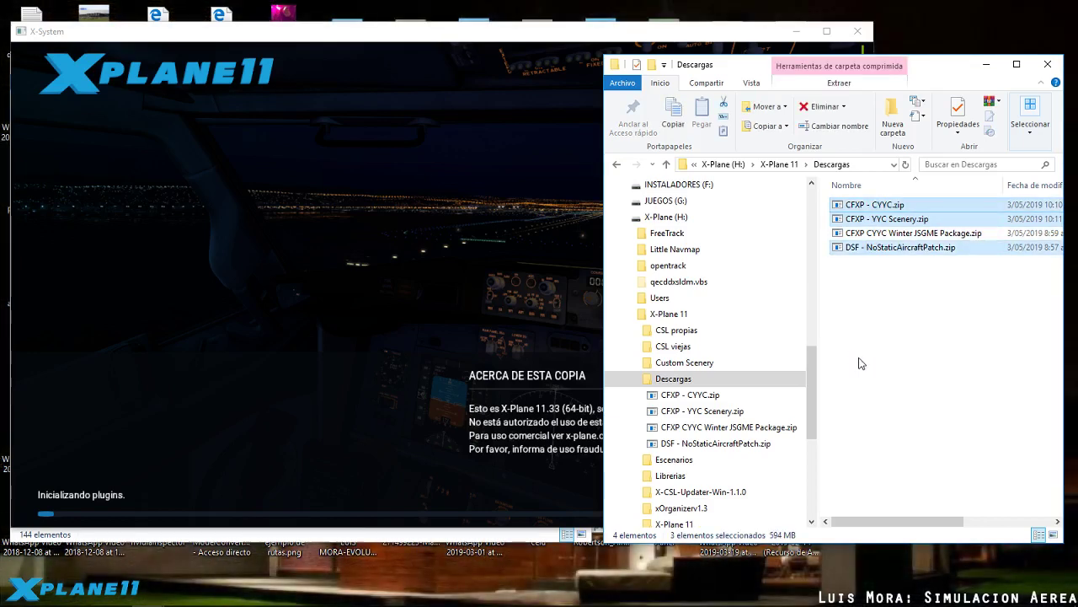
{"action": "key", "text": "Delete"}
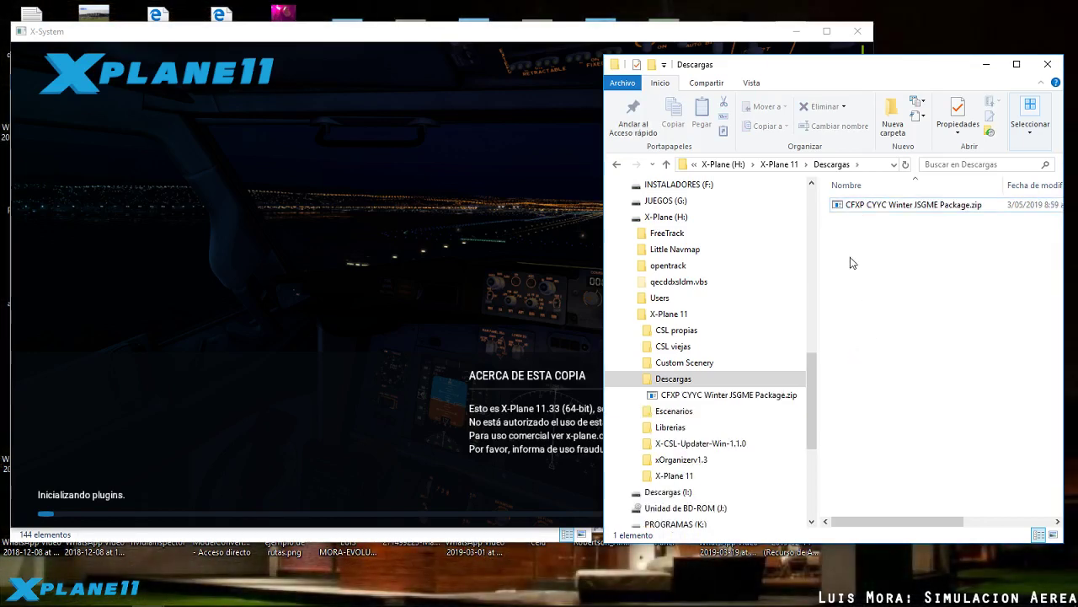
Open CFXP CYYC Winter JSGME Package.zip, dismiss the WinRAR notice and place the archive window over the Descargas folder.
{"action": "double_click", "coordinate": [872, 205]}
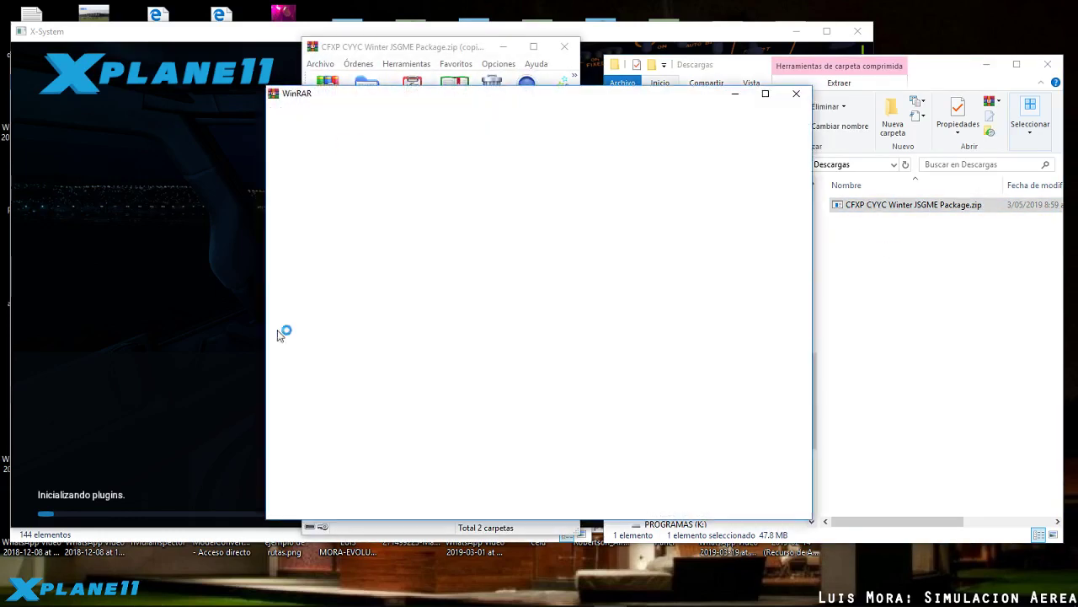
{"action": "left_click", "coordinate": [796, 94]}
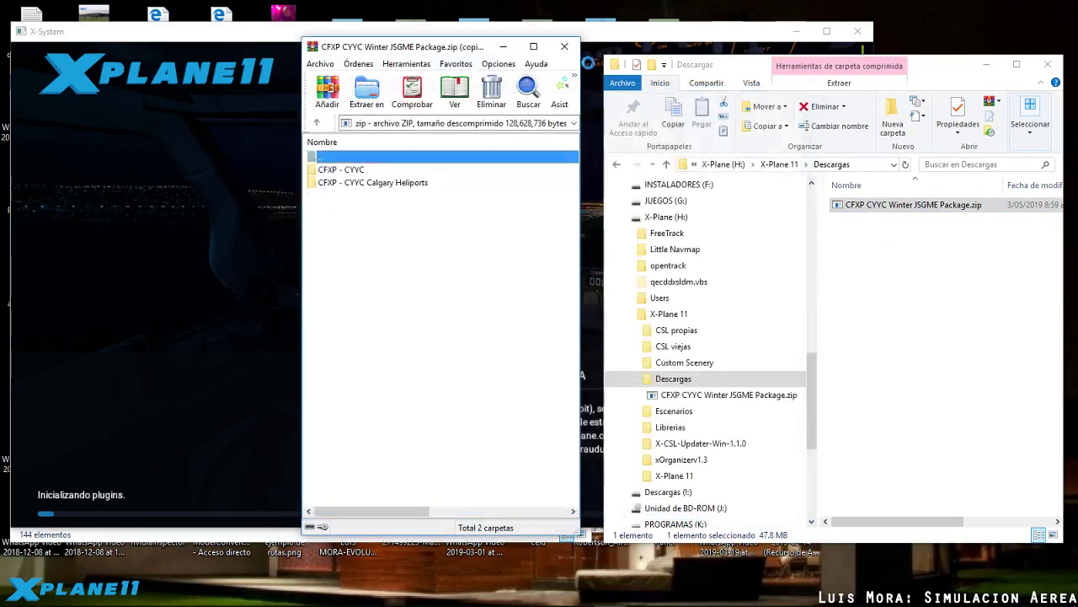
{"action": "left_click_drag", "start_coordinate": [431, 52], "coordinate": [844, 74]}
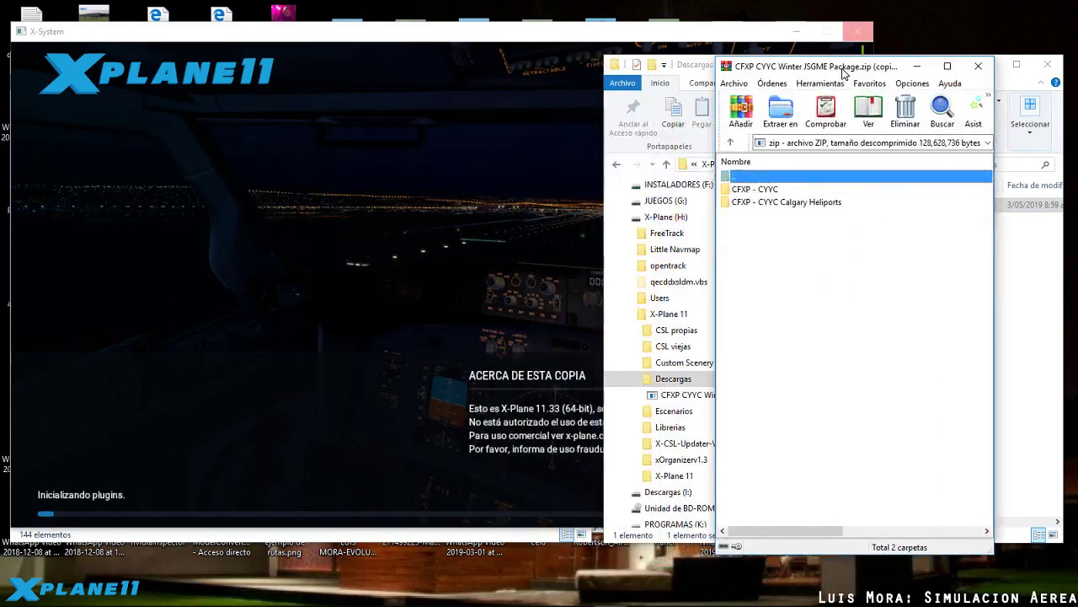
{"action": "left_click", "coordinate": [753, 190]}
{"action": "left_click", "coordinate": [750, 200]}
{"action": "left_click", "coordinate": [748, 191]}
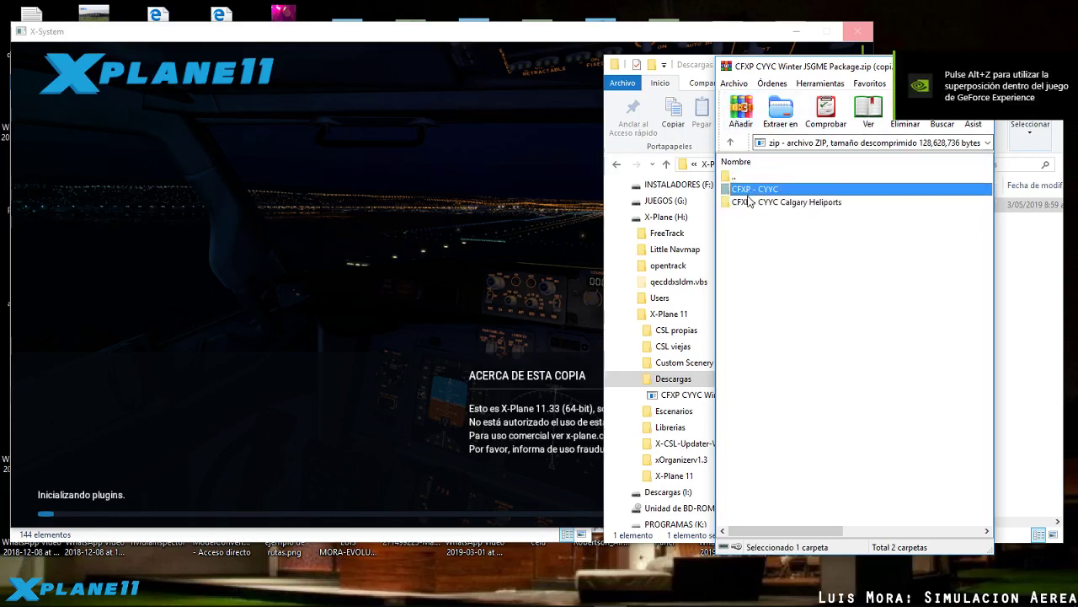
{"action": "left_click", "coordinate": [748, 202]}
{"action": "left_click", "coordinate": [749, 191]}
{"action": "left_click", "coordinate": [748, 202]}
{"action": "left_click", "coordinate": [748, 191]}
{"action": "left_click", "coordinate": [748, 203]}
{"action": "left_click", "coordinate": [749, 190]}
{"action": "left_click", "coordinate": [748, 202]}
Rename the CFXP - CYYC folder inside the winter package archive as CANADA_CFXP - CYYC.
{"action": "left_click", "coordinate": [749, 191]}
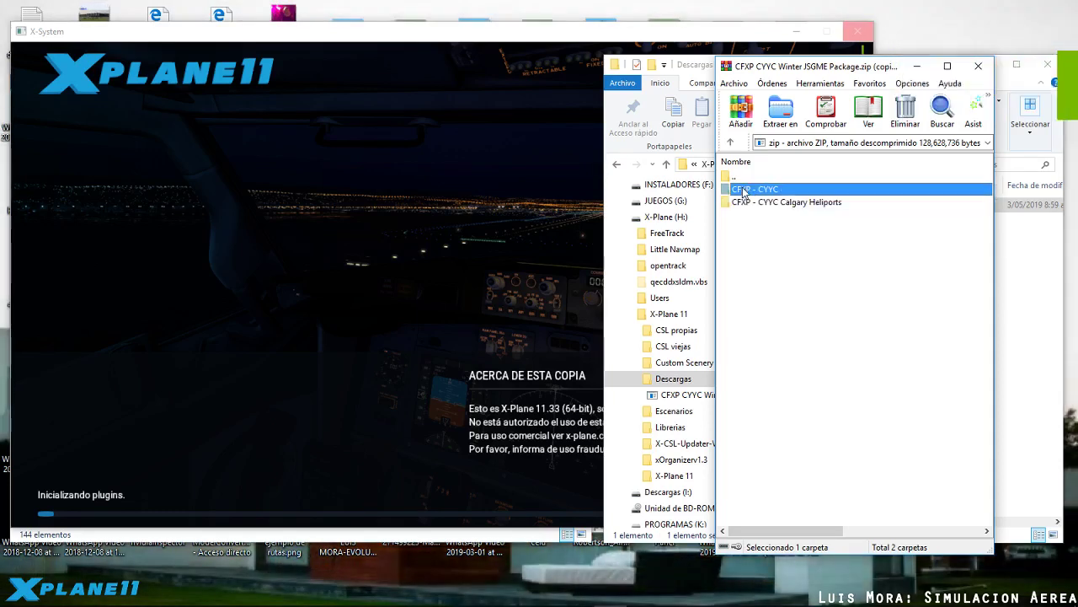
{"action": "key", "text": "F2"}
{"action": "key", "text": "Home"}
{"action": "type", "text": "c"}
{"action": "key", "text": "BackSpace"}
{"action": "type", "text": "CANADA"}
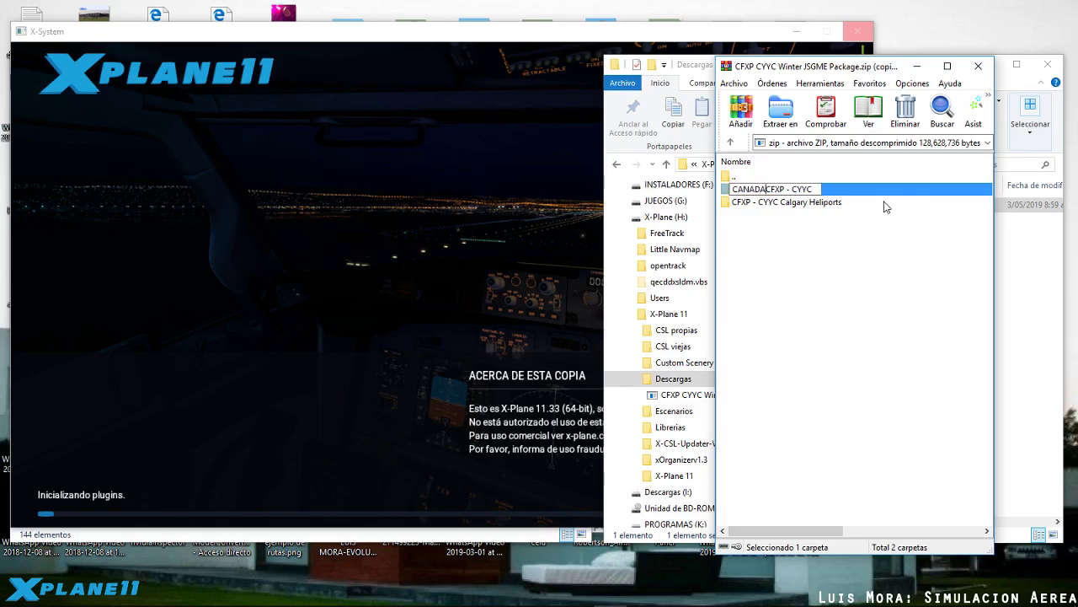
{"action": "type", "text": "_"}
{"action": "key", "text": "Return"}
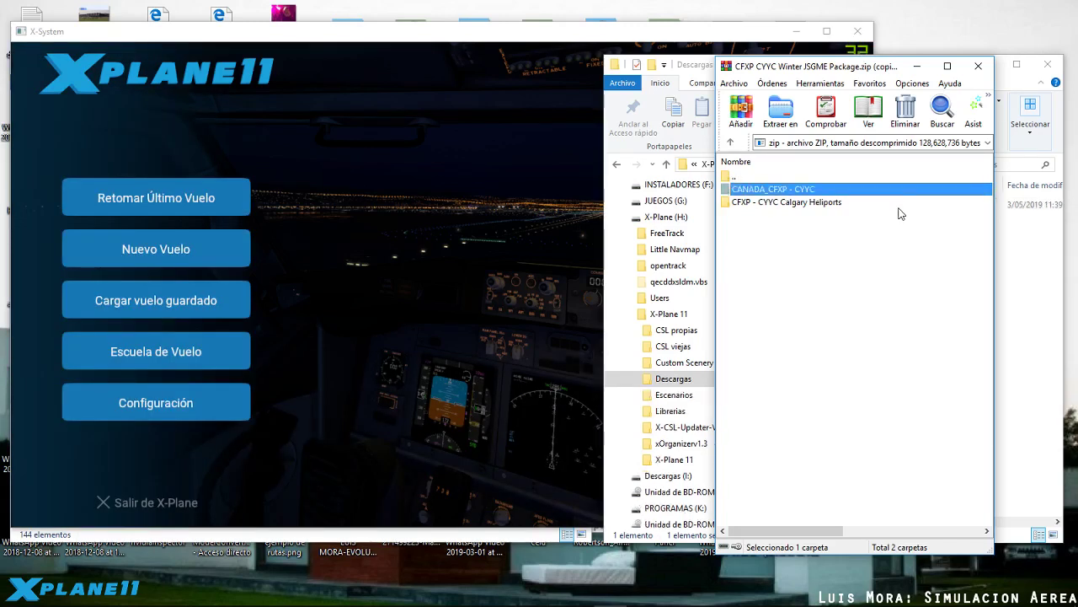
Rename the archive's CFXP - CYYC Calgary Heliports folder as CANADA_CFXP - CYYC Calgary Heliports.
{"action": "left_click", "coordinate": [777, 206]}
{"action": "left_click", "coordinate": [777, 209]}
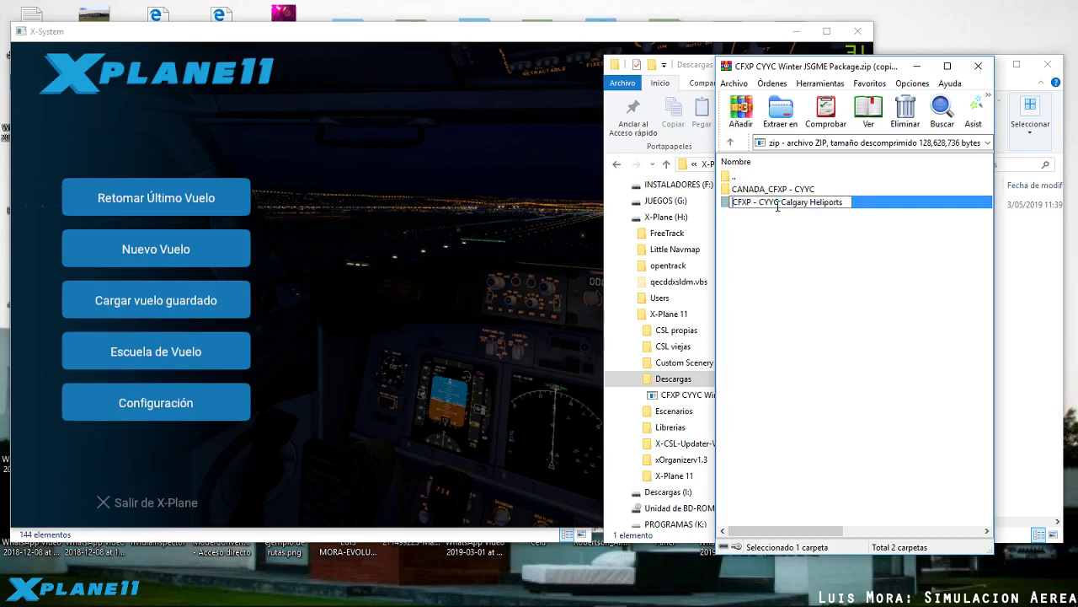
{"action": "type", "text": "CA"}
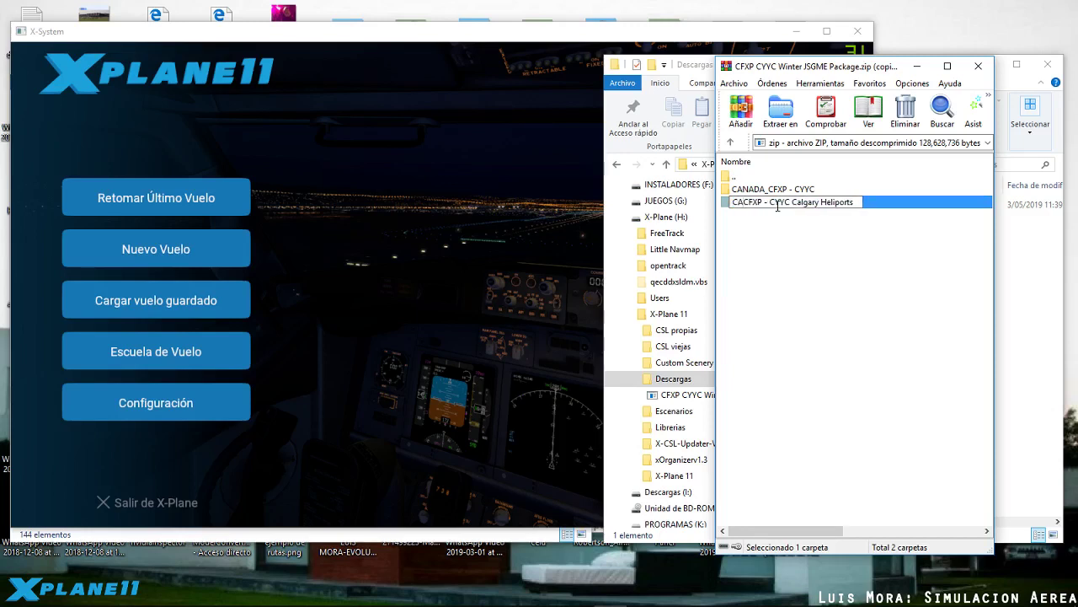
{"action": "type", "text": "NADA_"}
{"action": "type", "text": "_"}
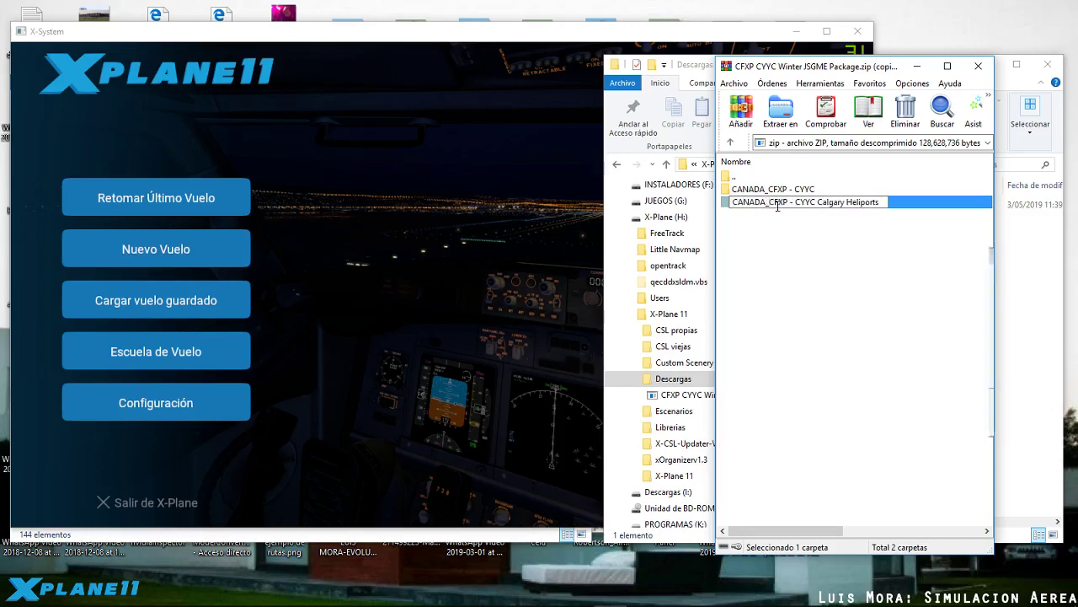
{"action": "key", "text": "Return"}
{"action": "left_click", "coordinate": [762, 191]}
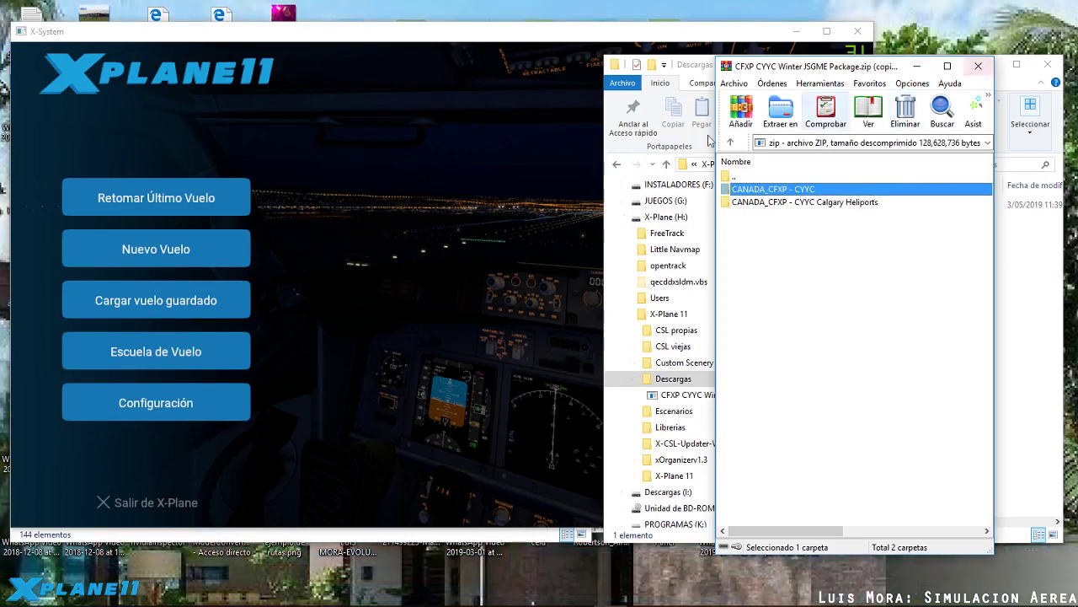
Switch to X-Plane, set up a new flight, search the airports for CYYC and open its location customization.
{"action": "left_click", "coordinate": [319, 197]}
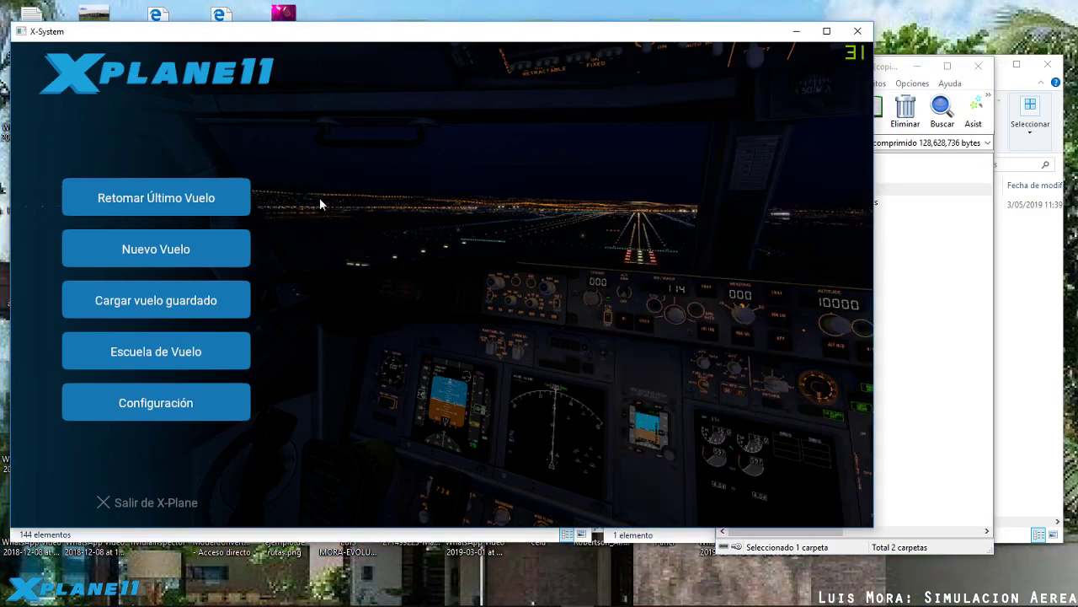
{"action": "left_click", "coordinate": [140, 249]}
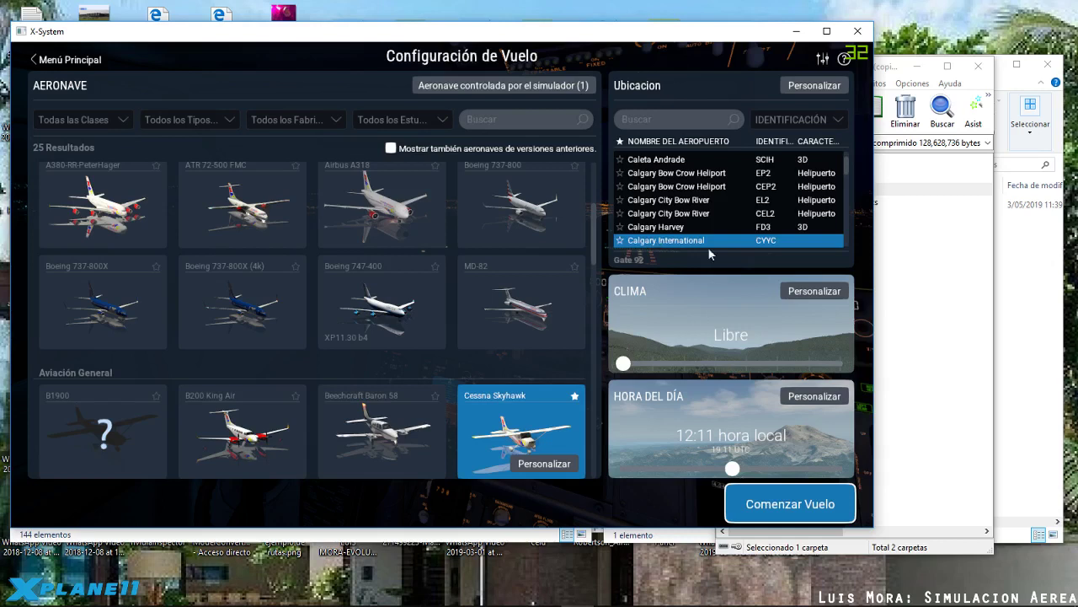
{"action": "left_click", "coordinate": [668, 119]}
{"action": "type", "text": "CYYC"}
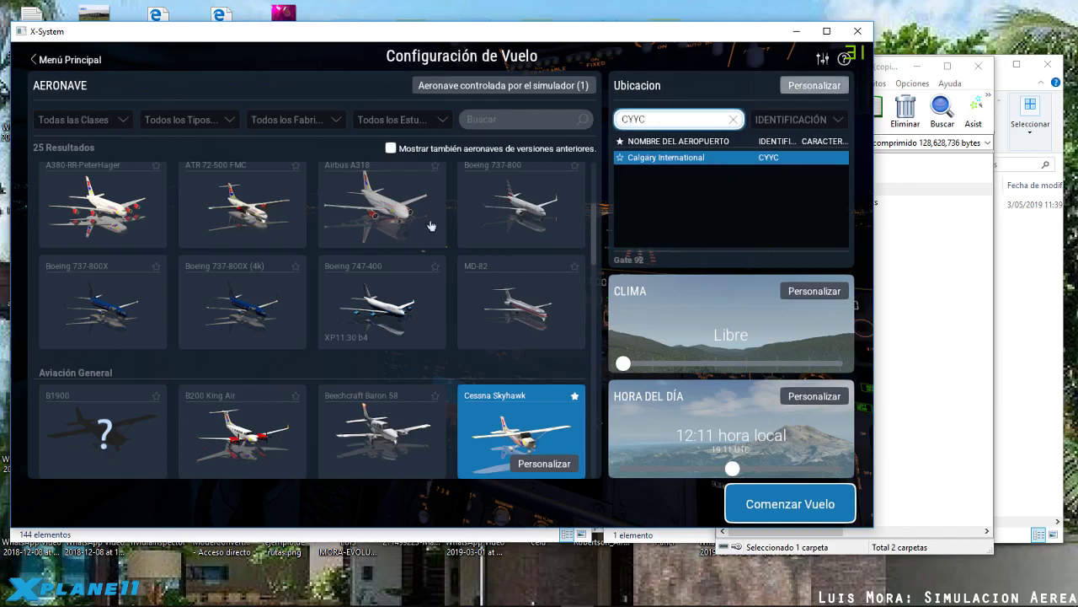
{"action": "left_click", "coordinate": [814, 85]}
Try several ramp starts on the Calgary International map, including Cargo 211, Cargo 900, Cargo 709, R1 and Westjet Hangar.
{"action": "scroll", "coordinate": [592, 217], "scroll_direction": "up", "scroll_amount": 3}
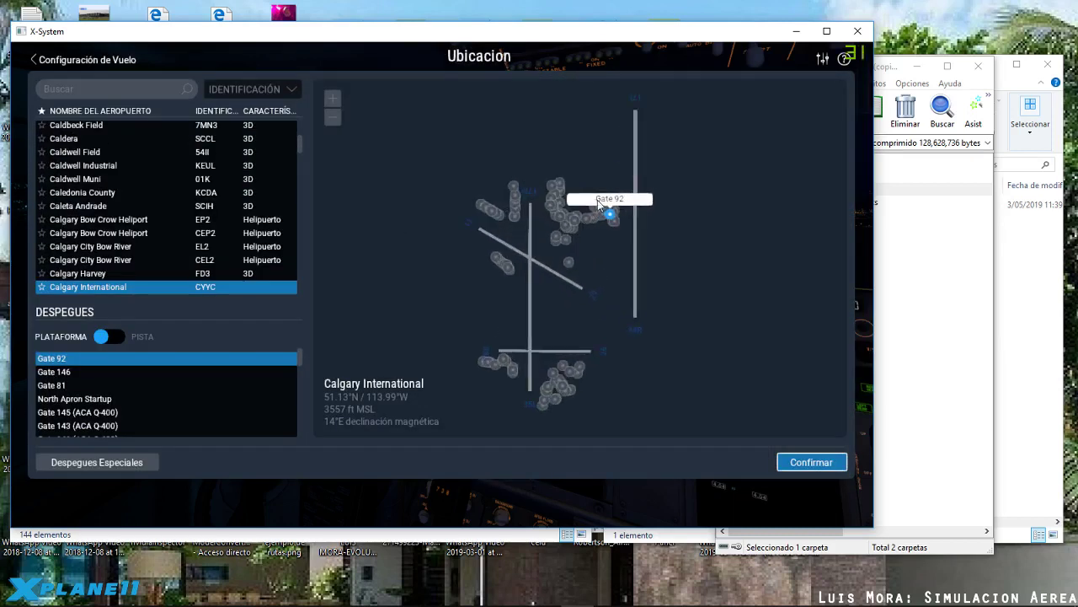
{"action": "left_click", "coordinate": [545, 247]}
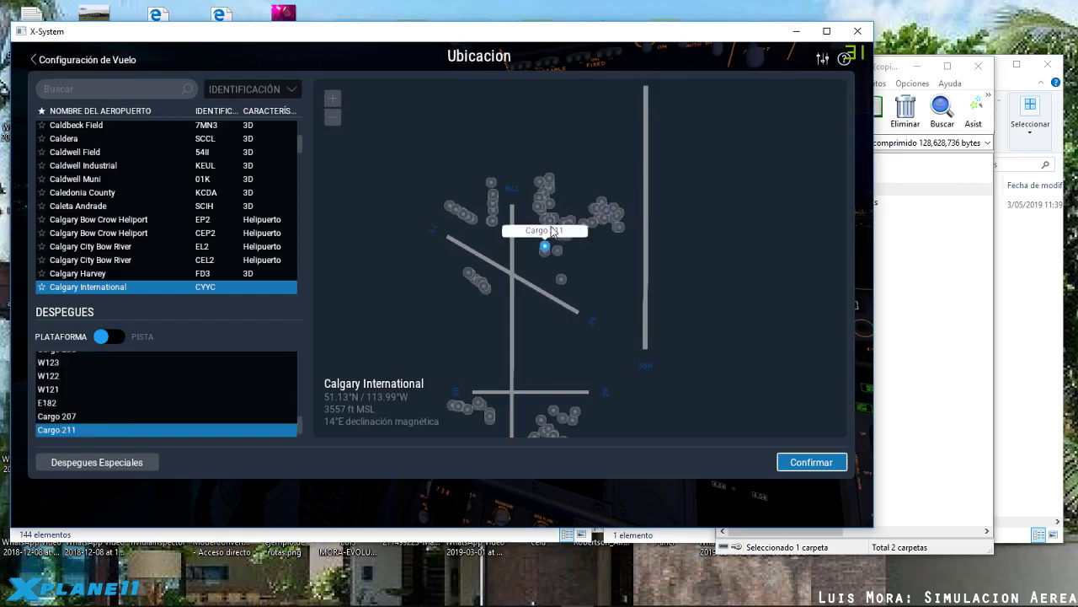
{"action": "left_click", "coordinate": [558, 219]}
{"action": "left_click", "coordinate": [491, 220]}
{"action": "left_click", "coordinate": [472, 220]}
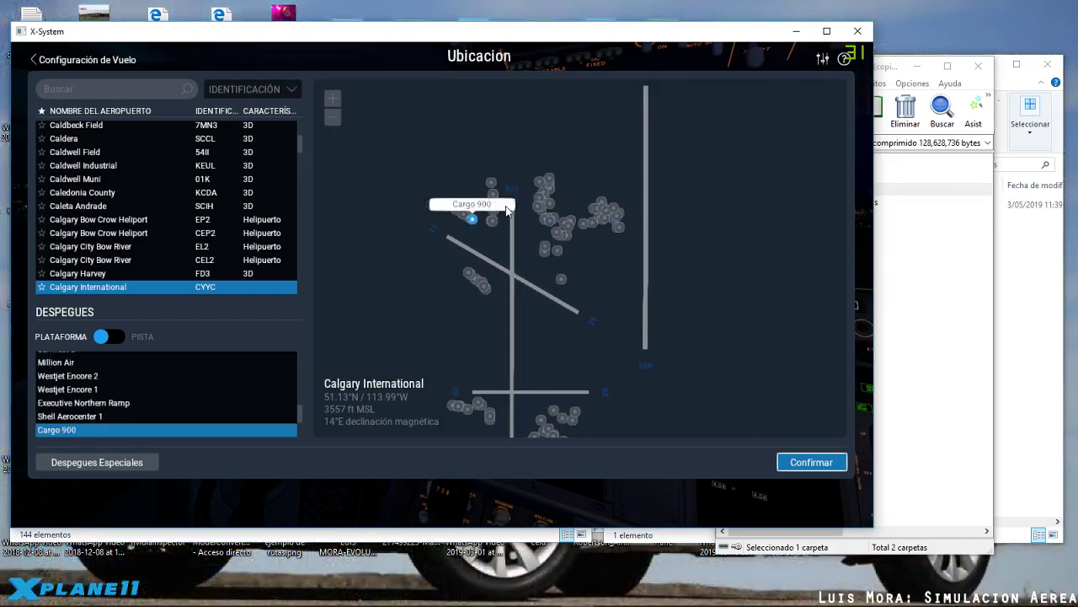
{"action": "left_click", "coordinate": [546, 248]}
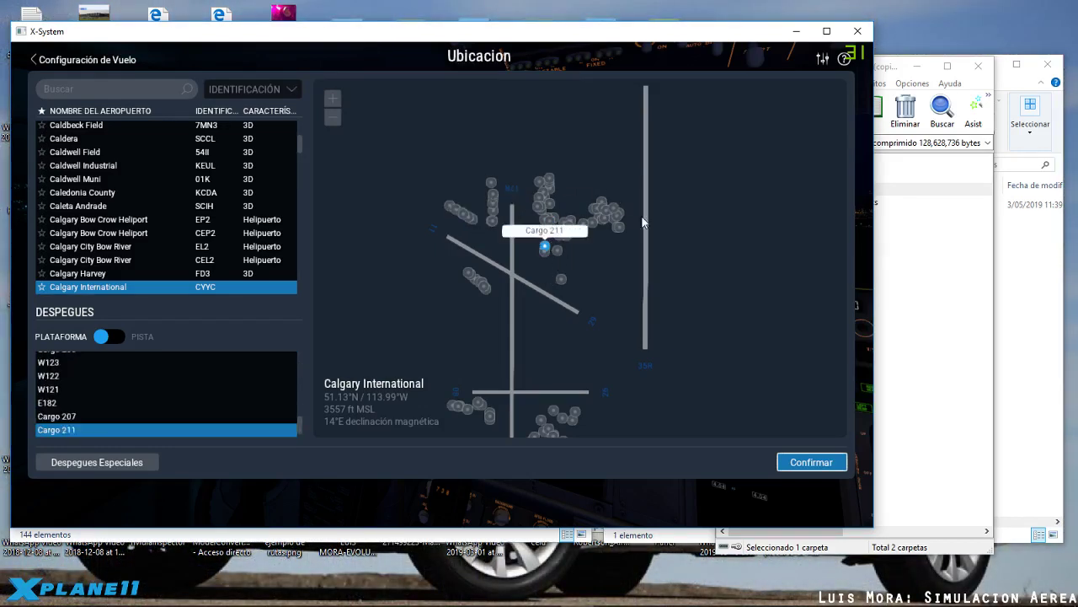
{"action": "left_click", "coordinate": [567, 236]}
{"action": "left_click", "coordinate": [486, 289]}
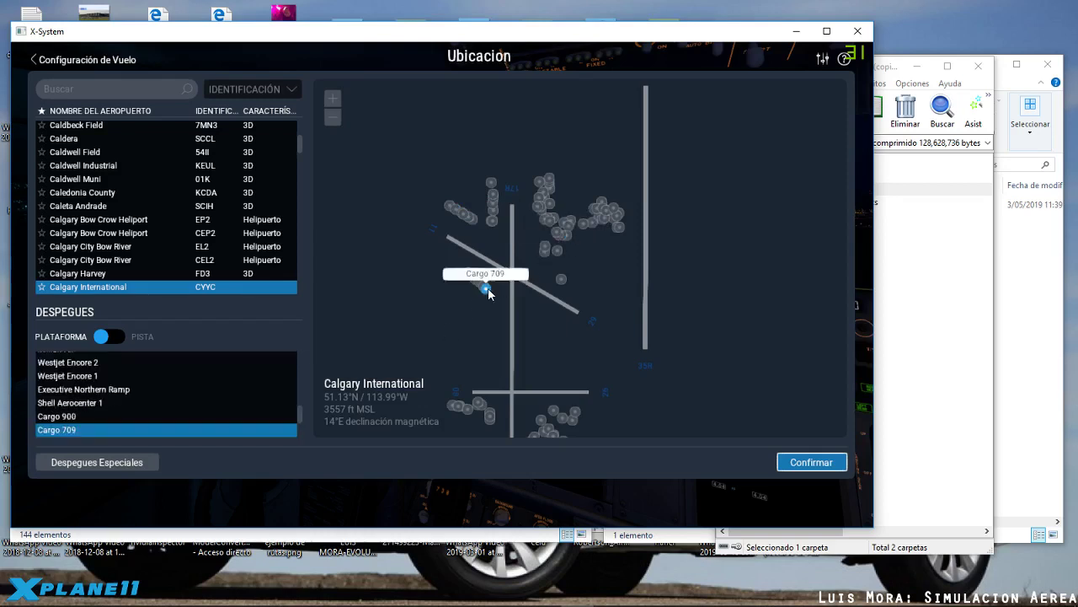
{"action": "left_click", "coordinate": [560, 278]}
{"action": "left_click", "coordinate": [552, 410]}
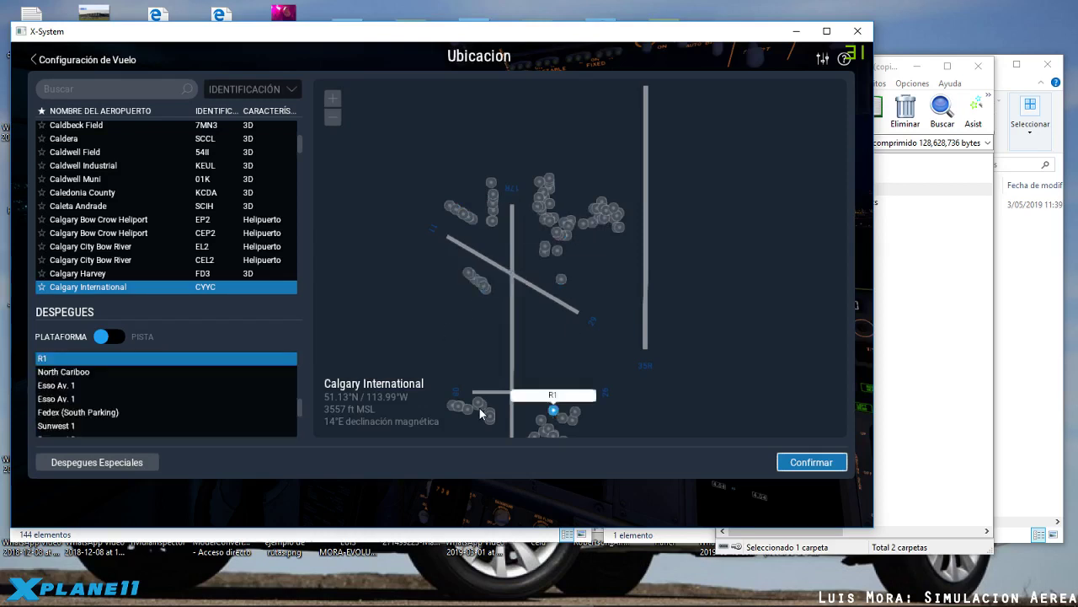
{"action": "left_click", "coordinate": [480, 407]}
{"action": "left_click", "coordinate": [561, 279]}
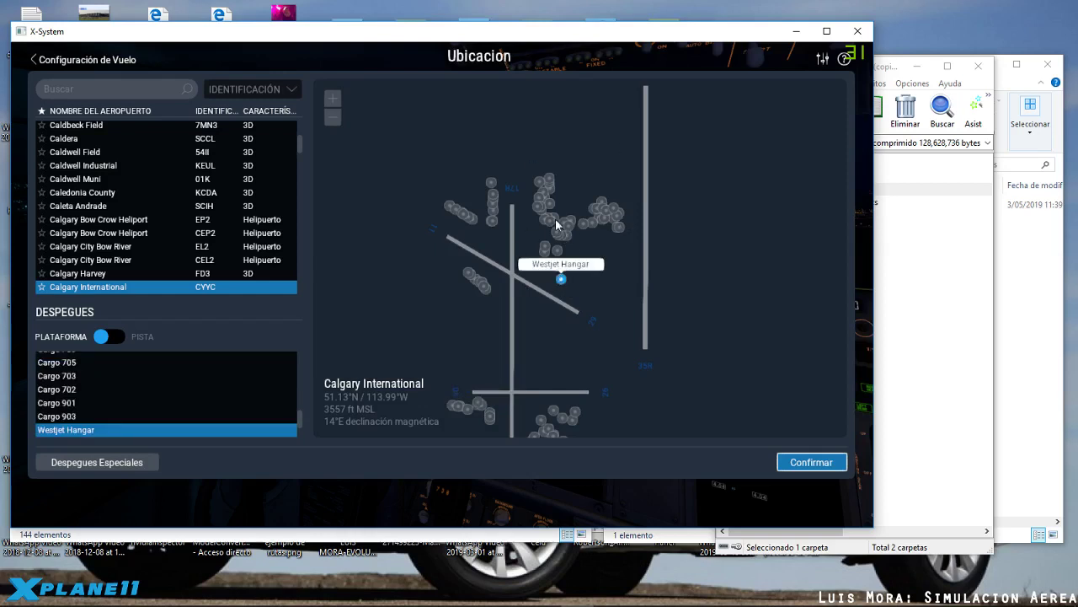
Select Cargo 205 as the starting position at Calgary International, confirm the location and start the flight.
{"action": "left_click", "coordinate": [557, 253]}
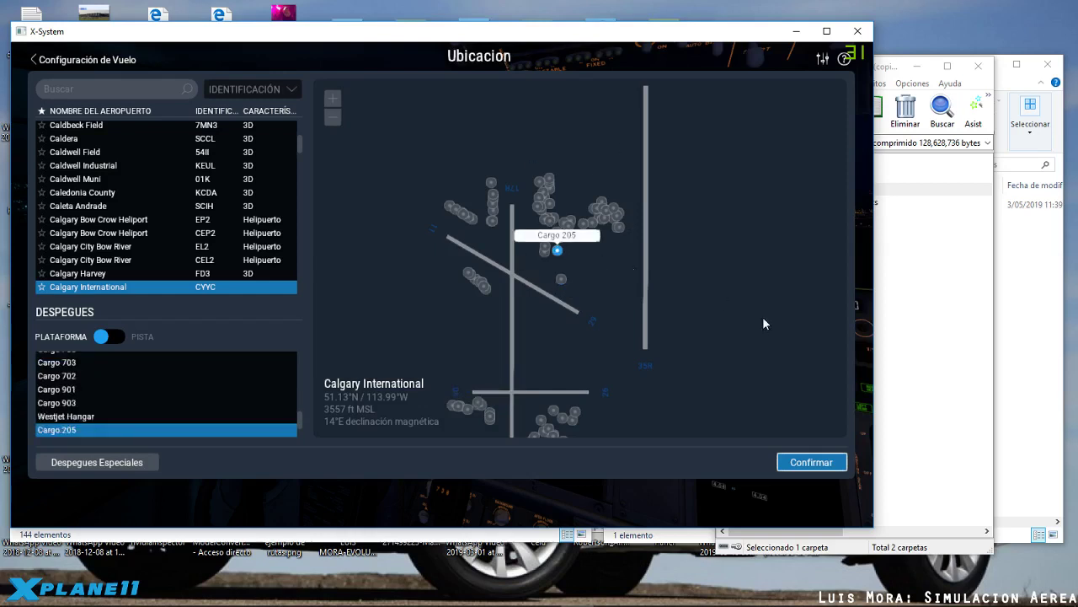
{"action": "left_click", "coordinate": [813, 463]}
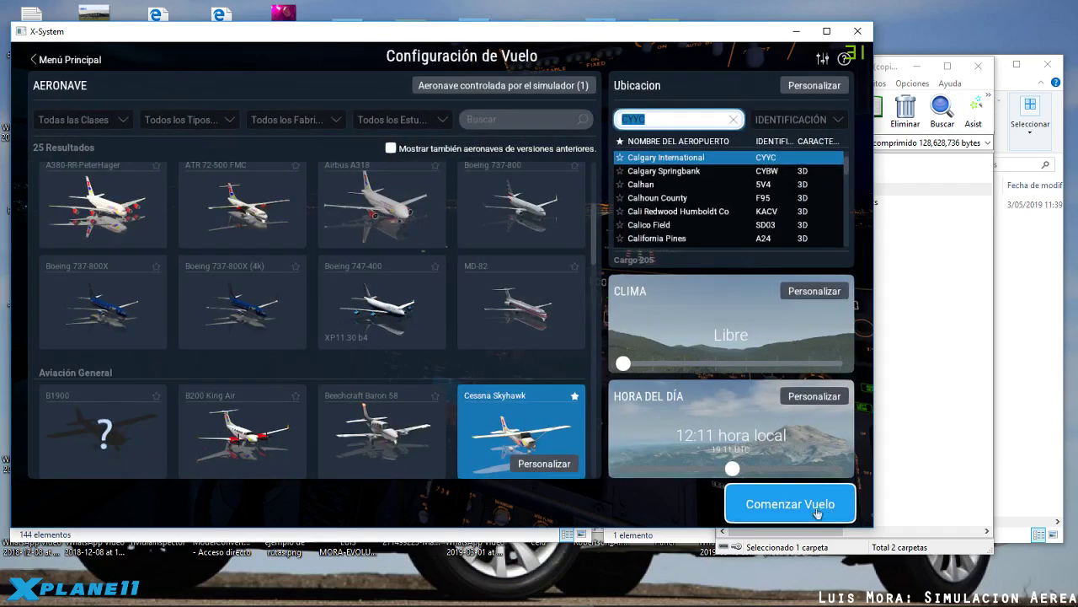
{"action": "left_click", "coordinate": [786, 503]}
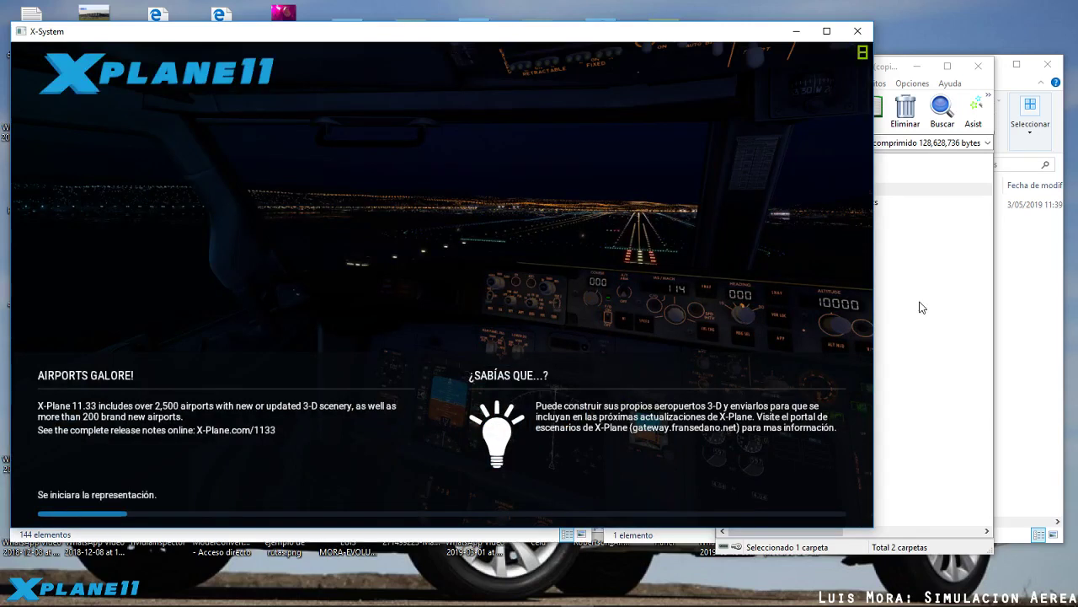
Switch to the WinRAR archive, inspect the Tiles folder inside CANADA_CFXP - CYYC and return to the archive's folder list.
{"action": "left_click", "coordinate": [919, 299]}
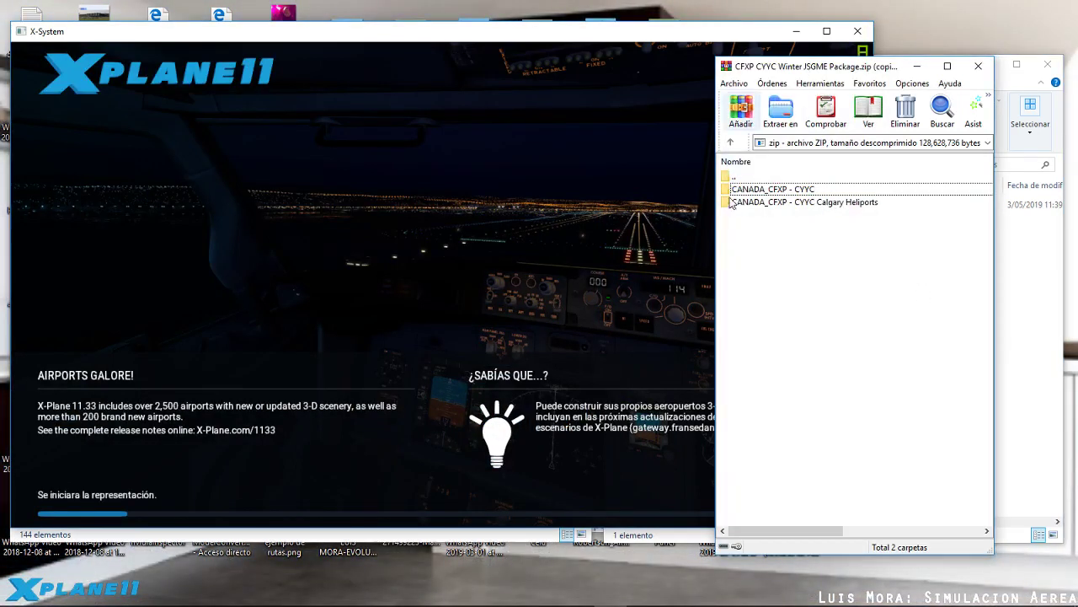
{"action": "double_click", "coordinate": [757, 190]}
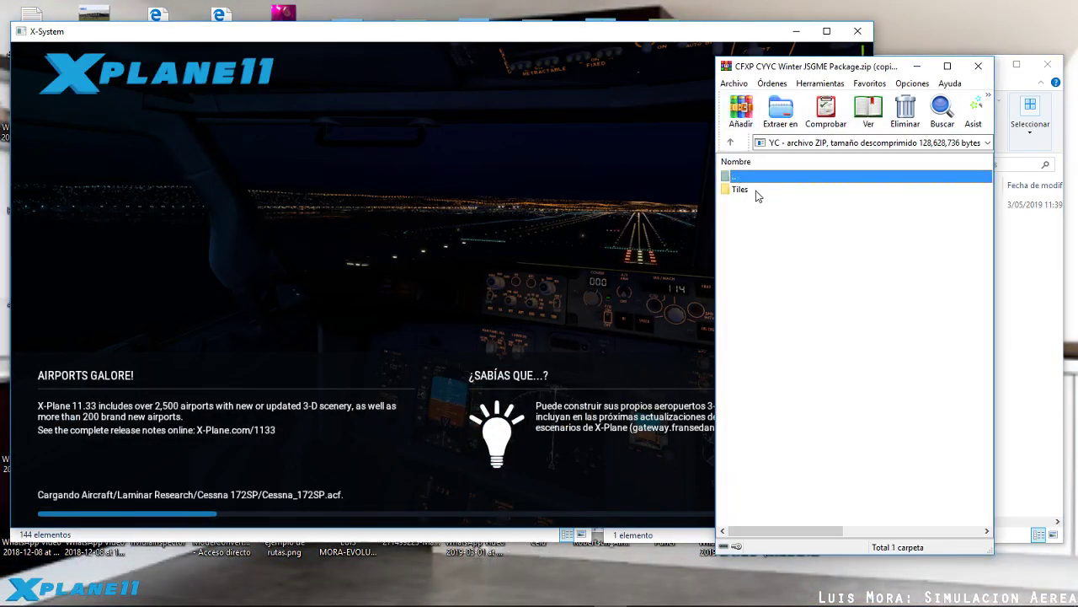
{"action": "left_click", "coordinate": [740, 190]}
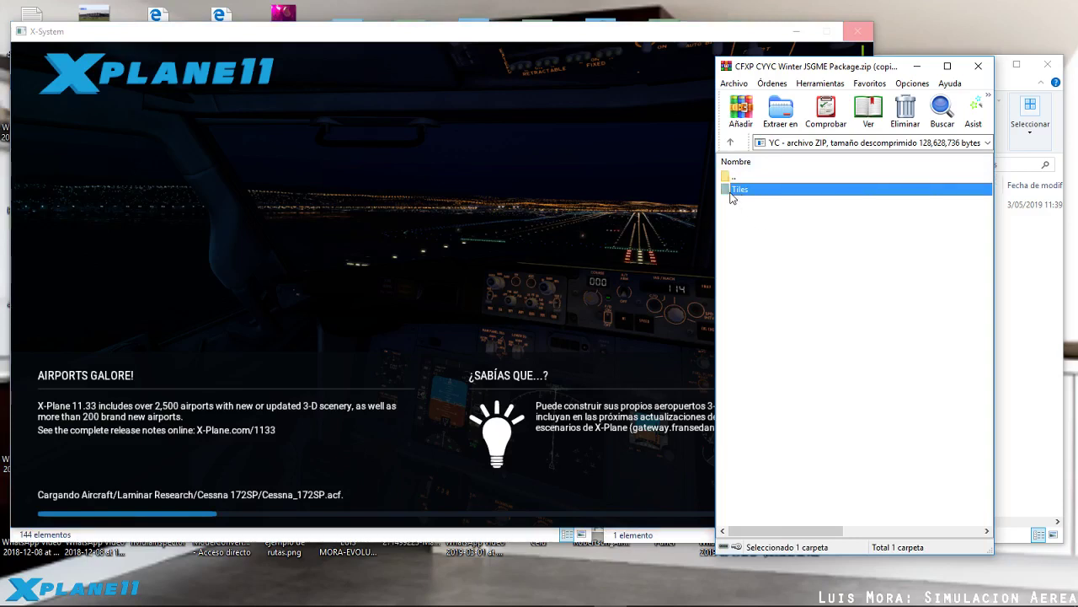
{"action": "double_click", "coordinate": [731, 193]}
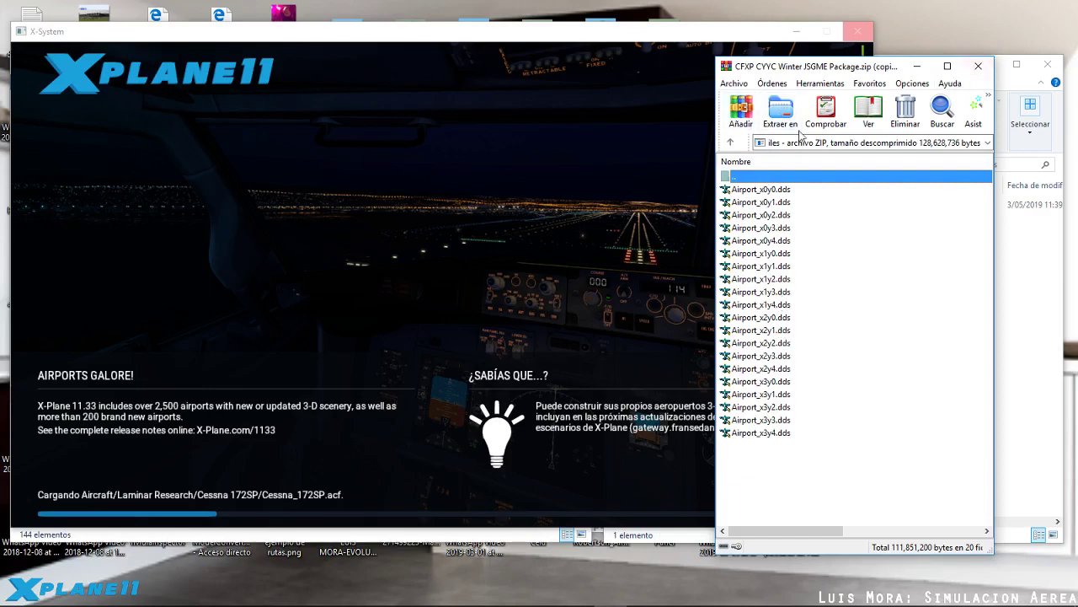
{"action": "double_click", "coordinate": [730, 177]}
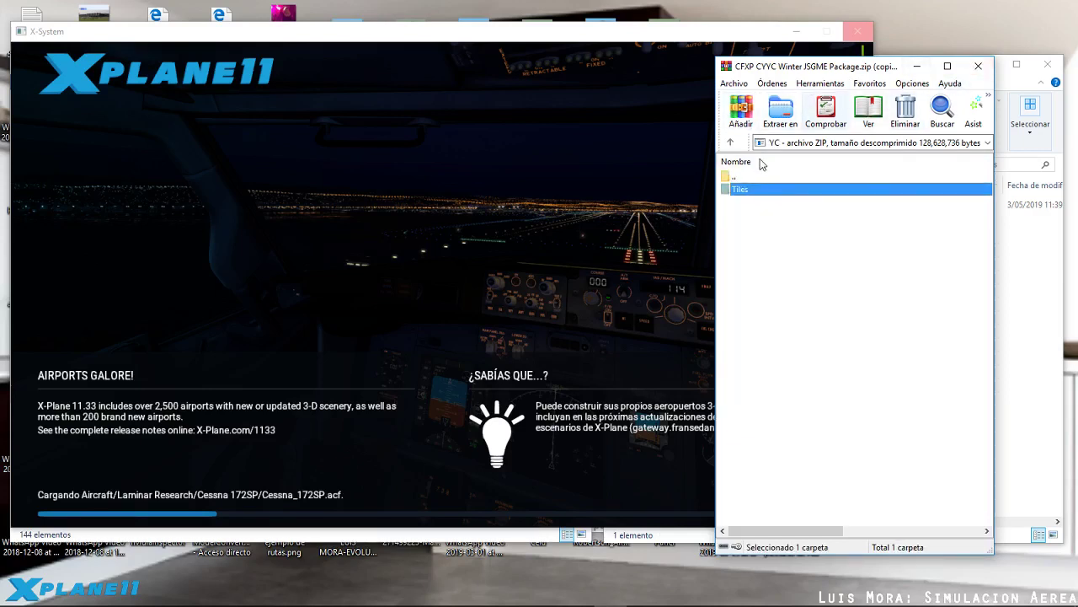
{"action": "double_click", "coordinate": [732, 179]}
Examine CANADA_CFXP - CYYC Calgary Heliports down through Earth nav data to its tiles folder, and return to the archive's folder list.
{"action": "left_click", "coordinate": [731, 205]}
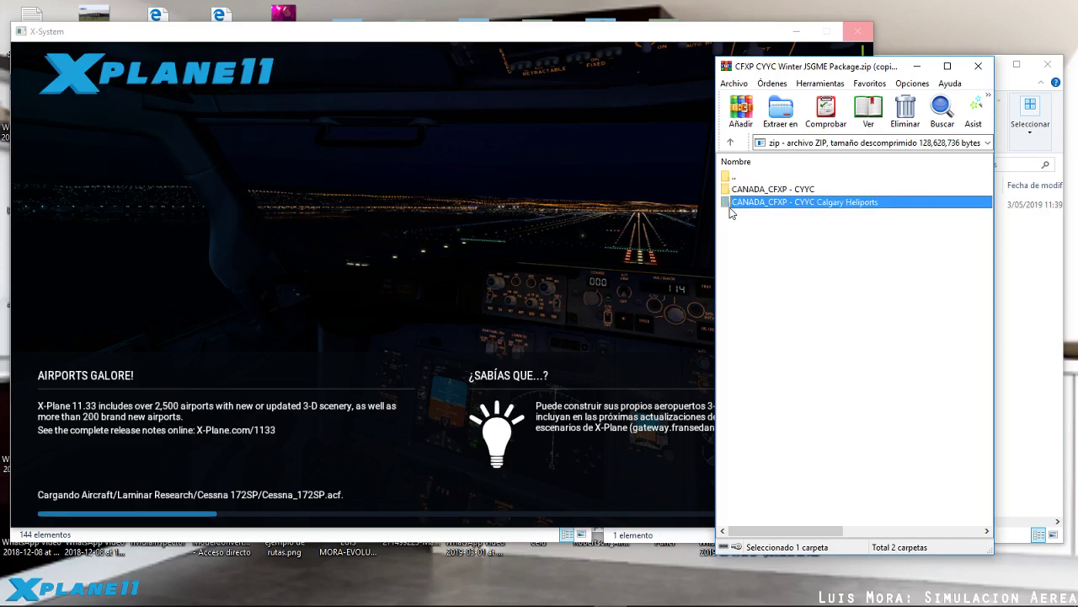
{"action": "double_click", "coordinate": [748, 204]}
{"action": "left_click", "coordinate": [750, 190]}
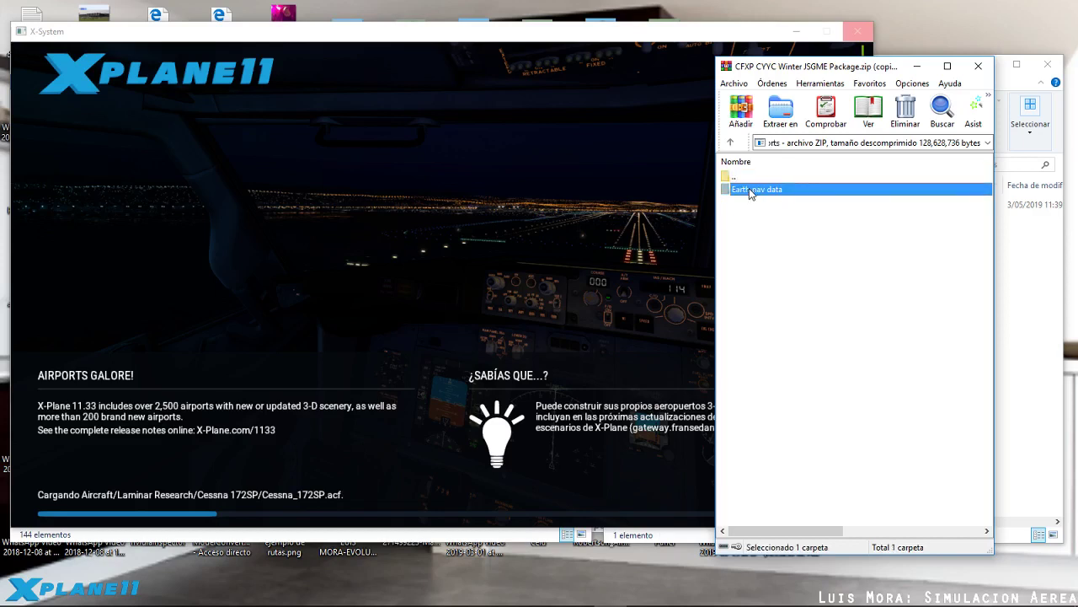
{"action": "left_click", "coordinate": [733, 190]}
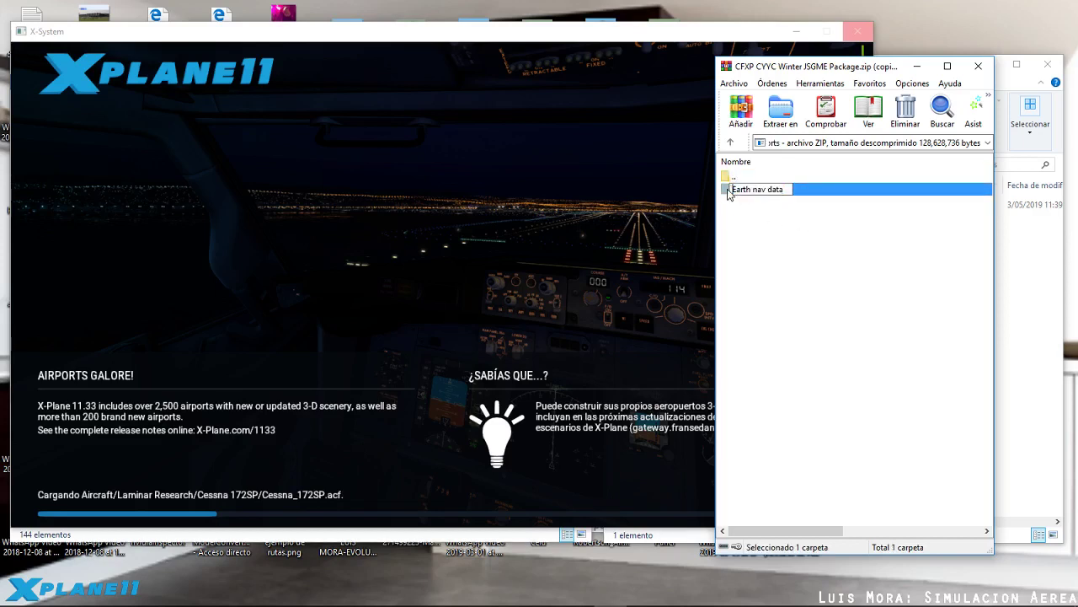
{"action": "double_click", "coordinate": [730, 190]}
{"action": "double_click", "coordinate": [729, 191]}
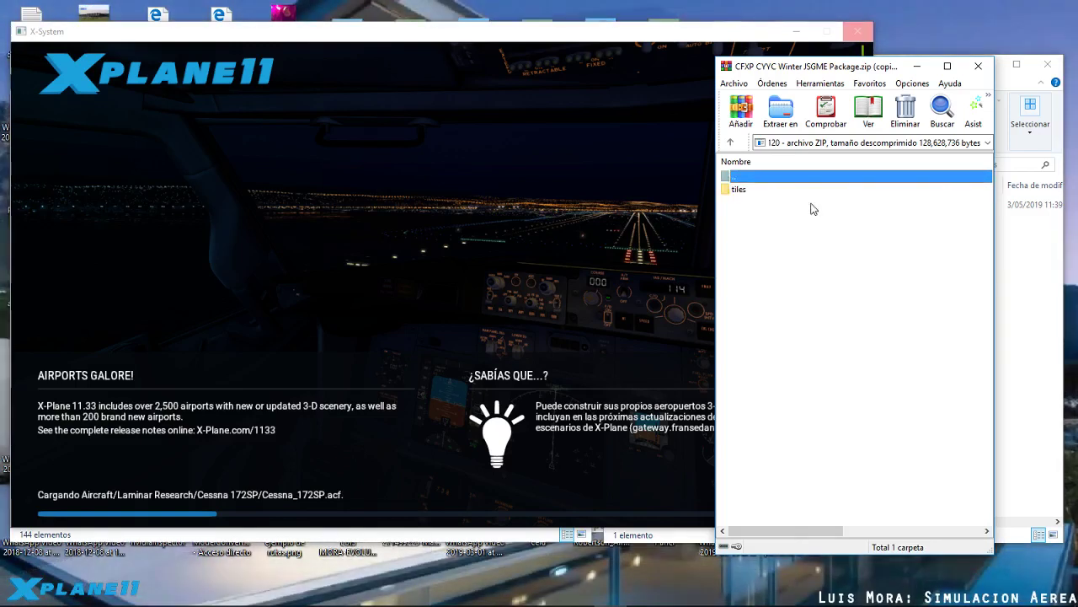
{"action": "double_click", "coordinate": [734, 190]}
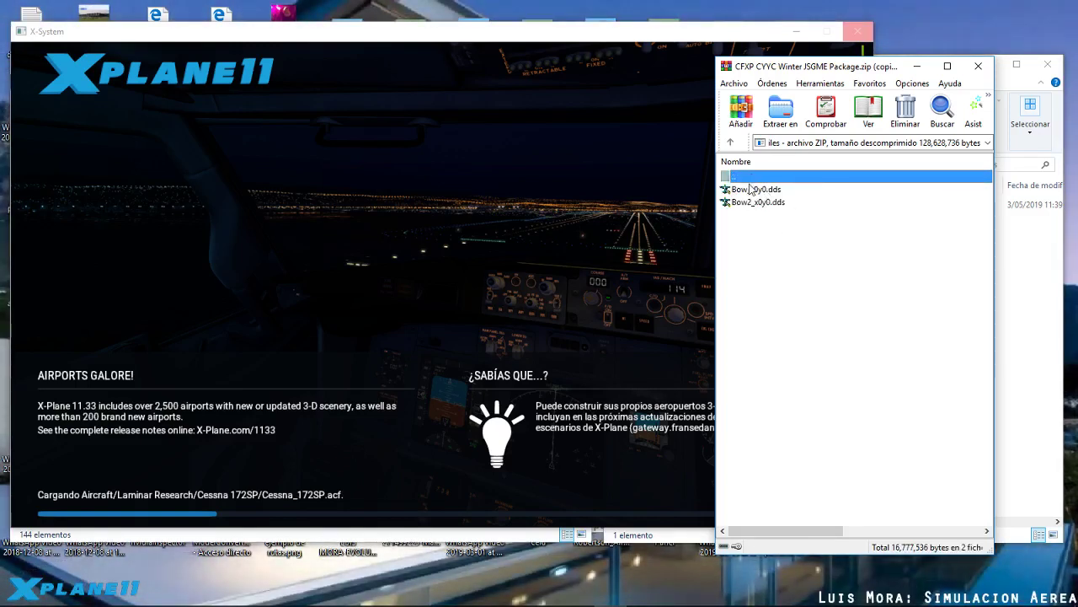
{"action": "double_click", "coordinate": [726, 177]}
{"action": "double_click", "coordinate": [726, 177]}
{"action": "double_click", "coordinate": [726, 177]}
{"action": "double_click", "coordinate": [726, 177]}
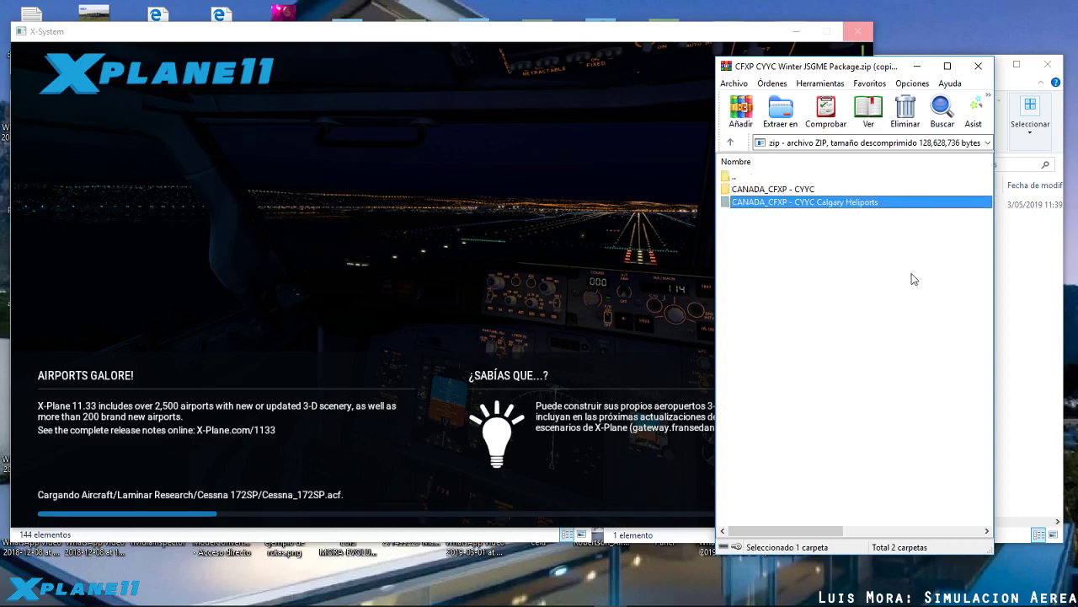
Bring up the Custom Scenery folder beside the archive window and open the installed CANADA_CFXP - CYYC scenery's Tiles folder.
{"action": "left_click_drag", "start_coordinate": [865, 69], "coordinate": [693, 69]}
{"action": "left_click", "coordinate": [927, 337]}
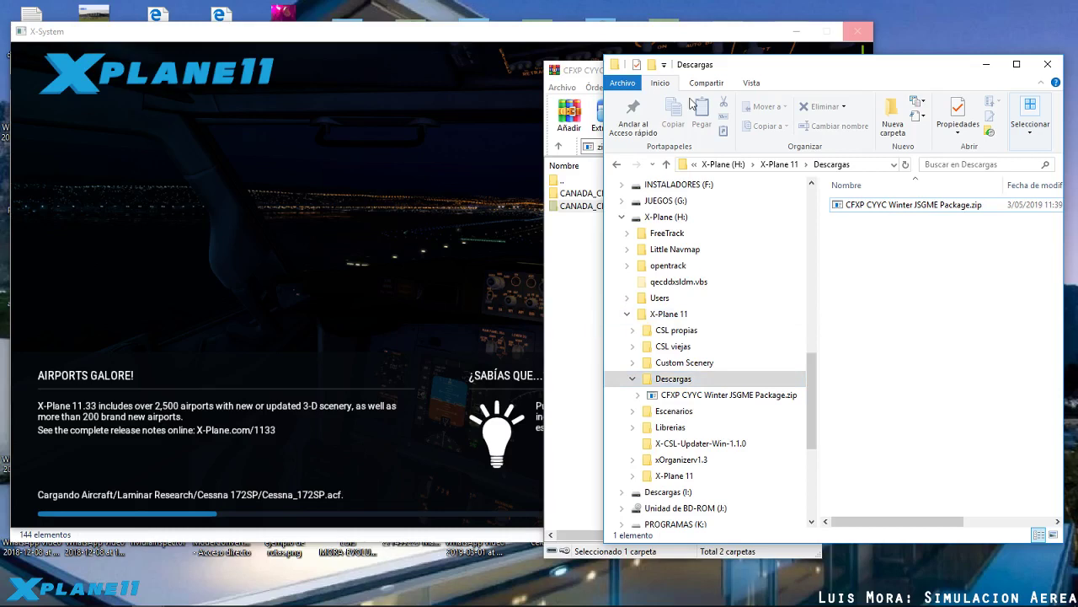
{"action": "left_click_drag", "start_coordinate": [590, 72], "coordinate": [815, 71]}
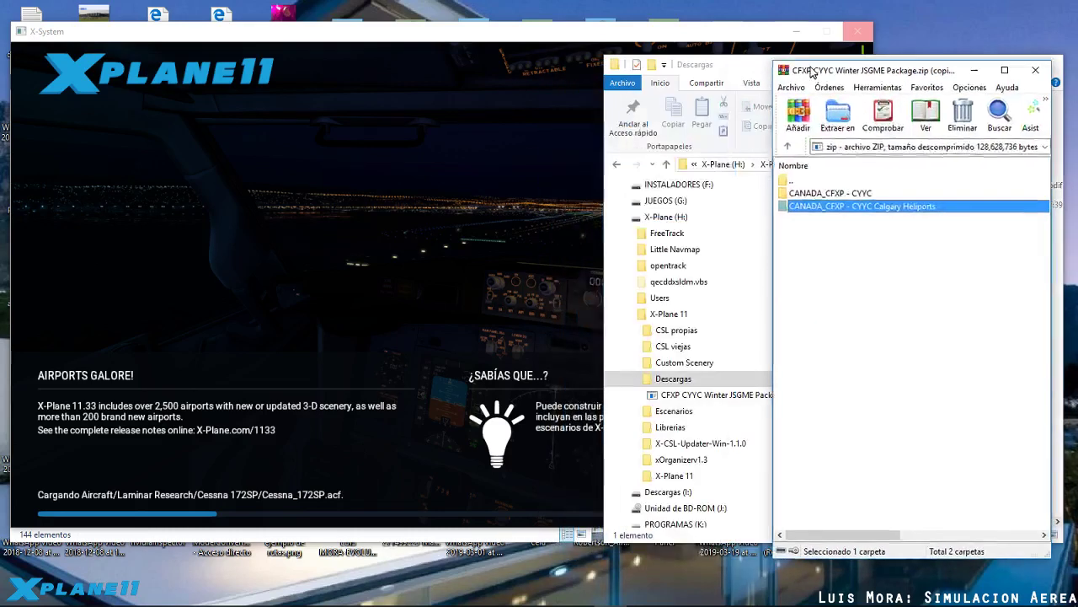
{"action": "left_click", "coordinate": [147, 593]}
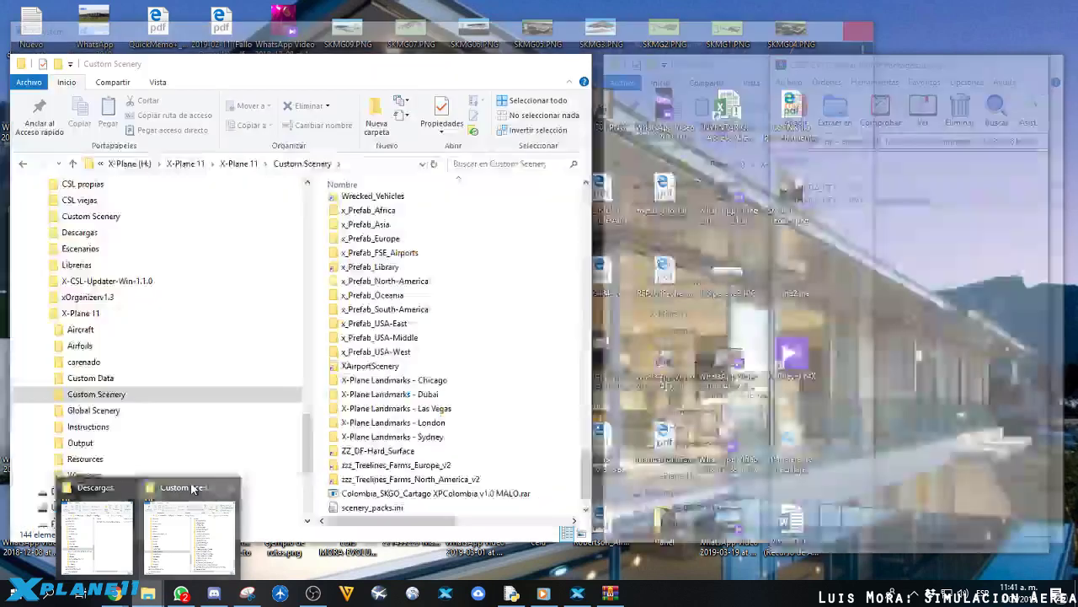
{"action": "left_click", "coordinate": [193, 527]}
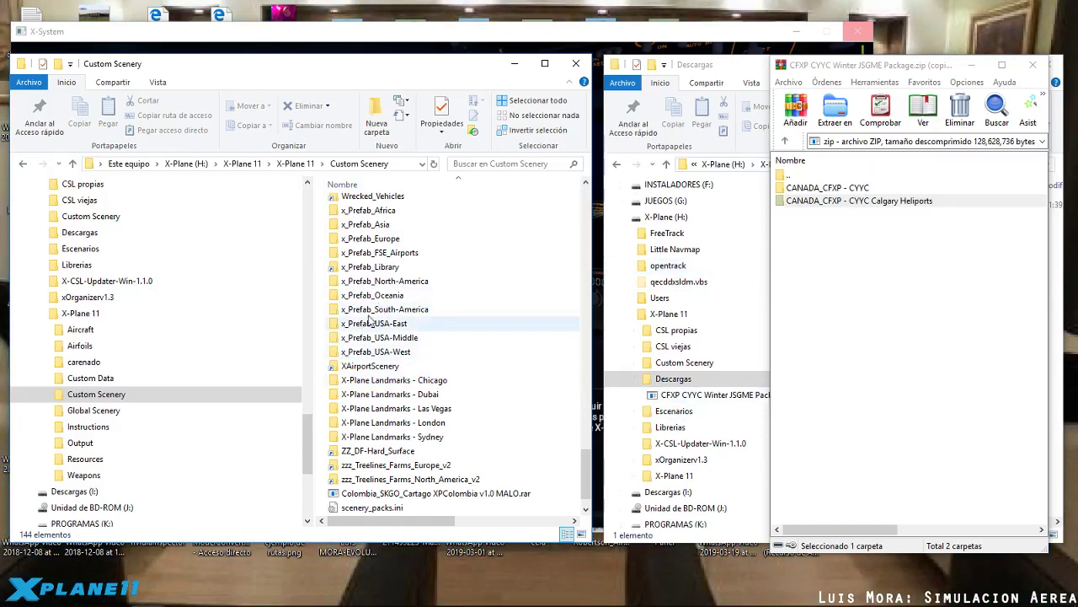
{"action": "scroll", "coordinate": [371, 313], "scroll_direction": "up", "scroll_amount": 10}
{"action": "scroll", "coordinate": [370, 313], "scroll_direction": "up", "scroll_amount": 20}
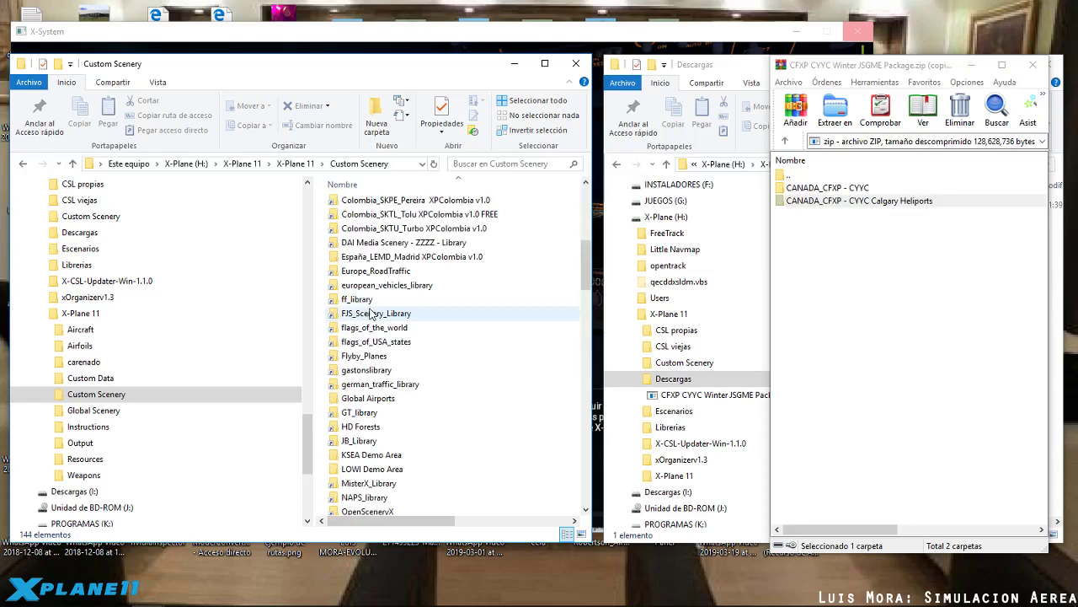
{"action": "scroll", "coordinate": [370, 314], "scroll_direction": "up", "scroll_amount": 1}
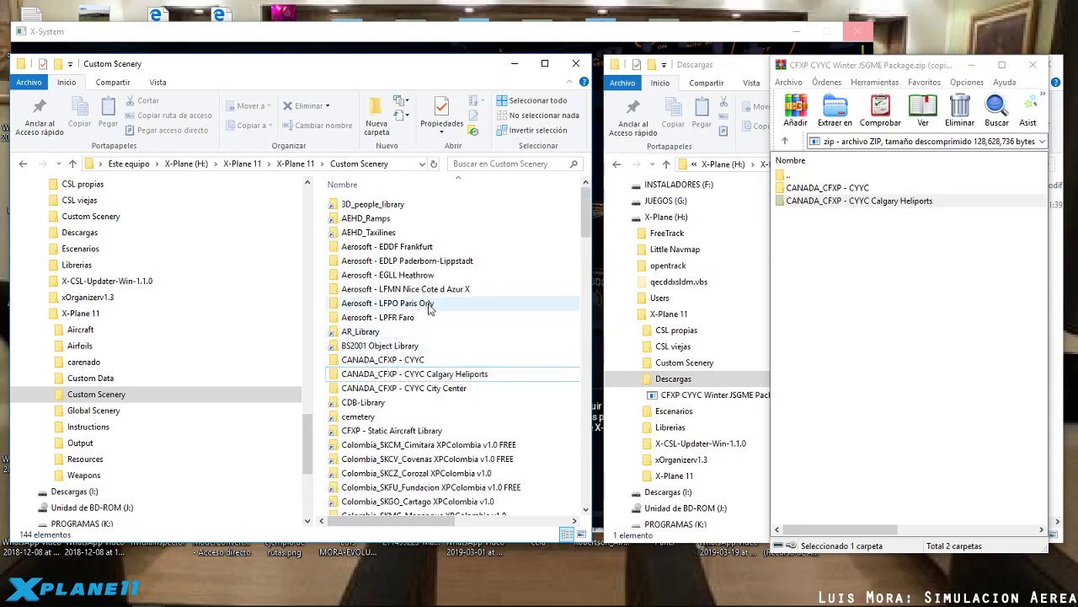
{"action": "double_click", "coordinate": [379, 360]}
{"action": "double_click", "coordinate": [270, 262]}
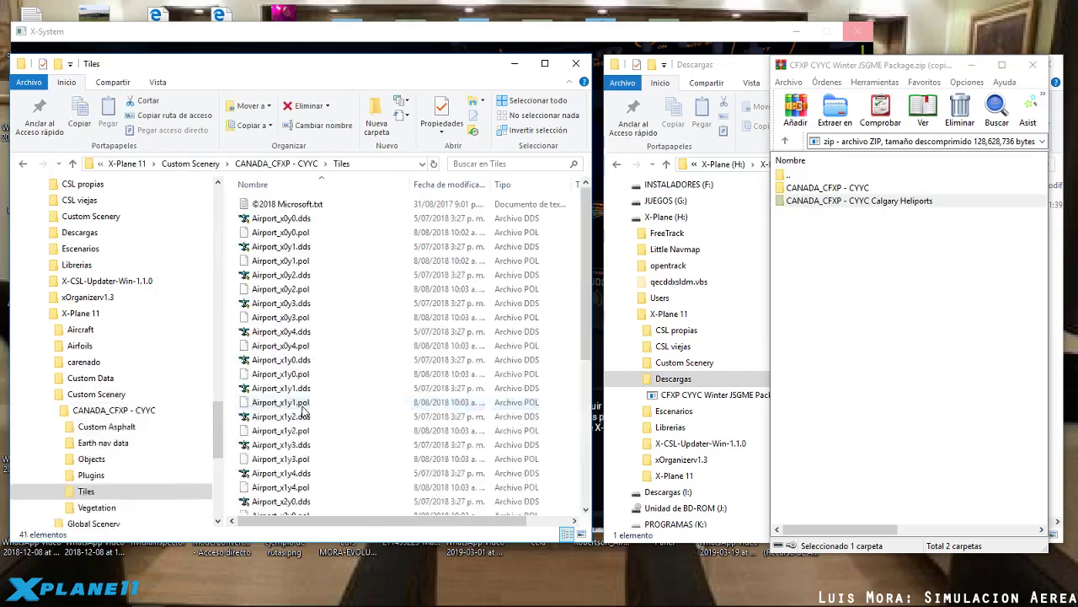
Open the Tiles folder of CANADA_CFXP - CYYC in the archive and compare its Airport_x0y0.dds with the installed file.
{"action": "double_click", "coordinate": [847, 189]}
{"action": "double_click", "coordinate": [803, 194]}
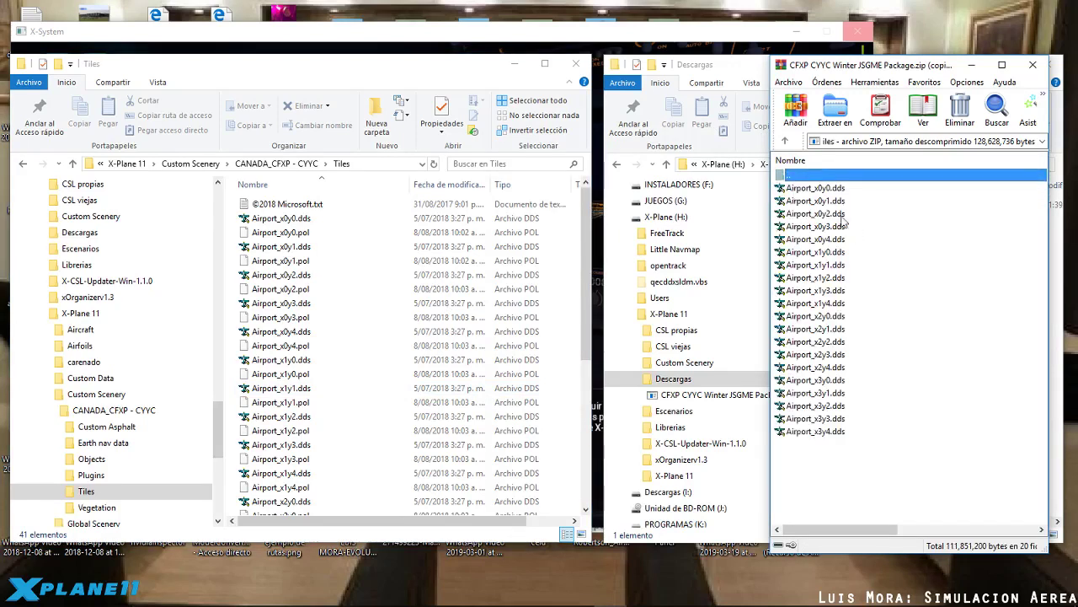
{"action": "left_click", "coordinate": [830, 190]}
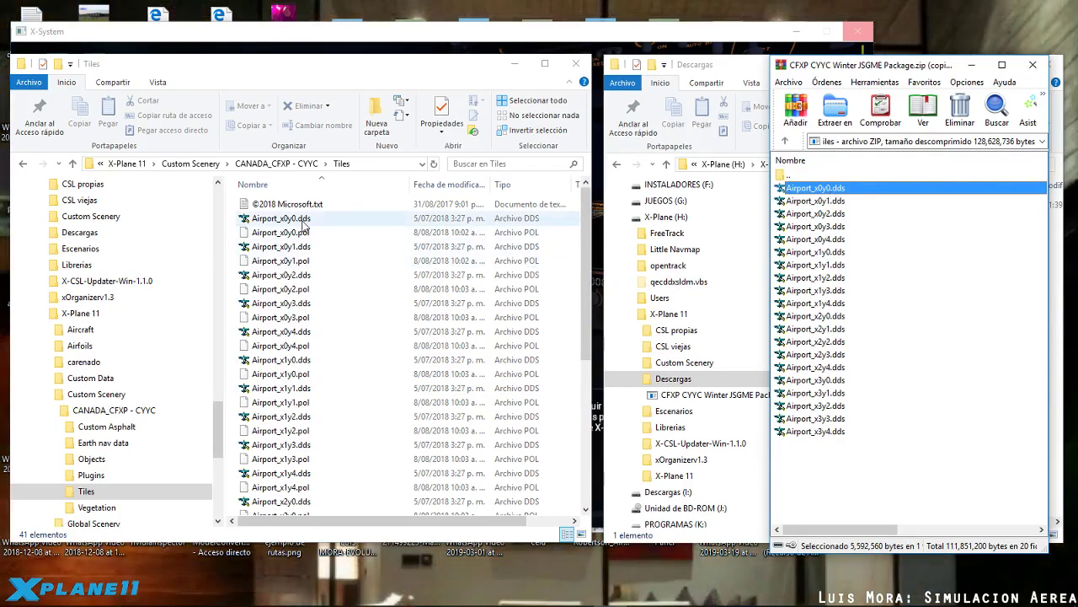
{"action": "left_click", "coordinate": [305, 221]}
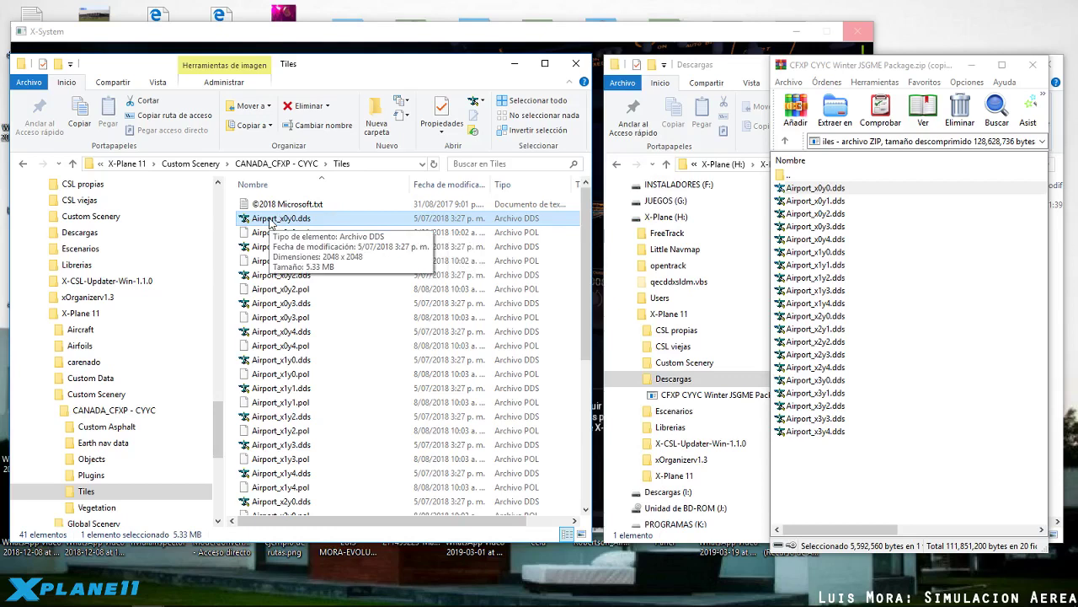
{"action": "left_click", "coordinate": [901, 213]}
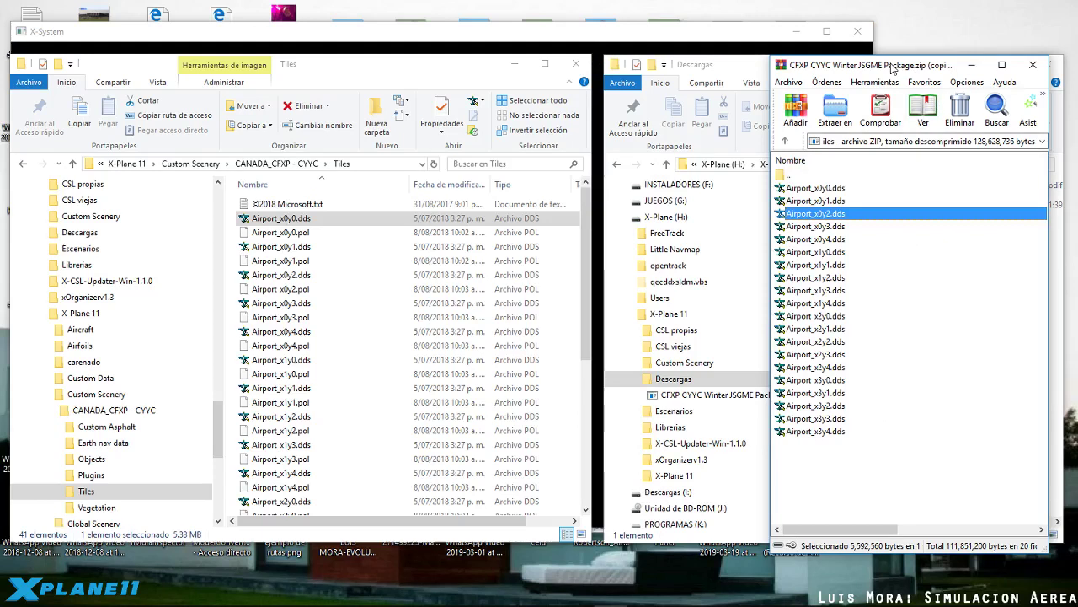
Close the winter package archive, switch to X-Plane and maximize its window.
{"action": "left_click", "coordinate": [1033, 68]}
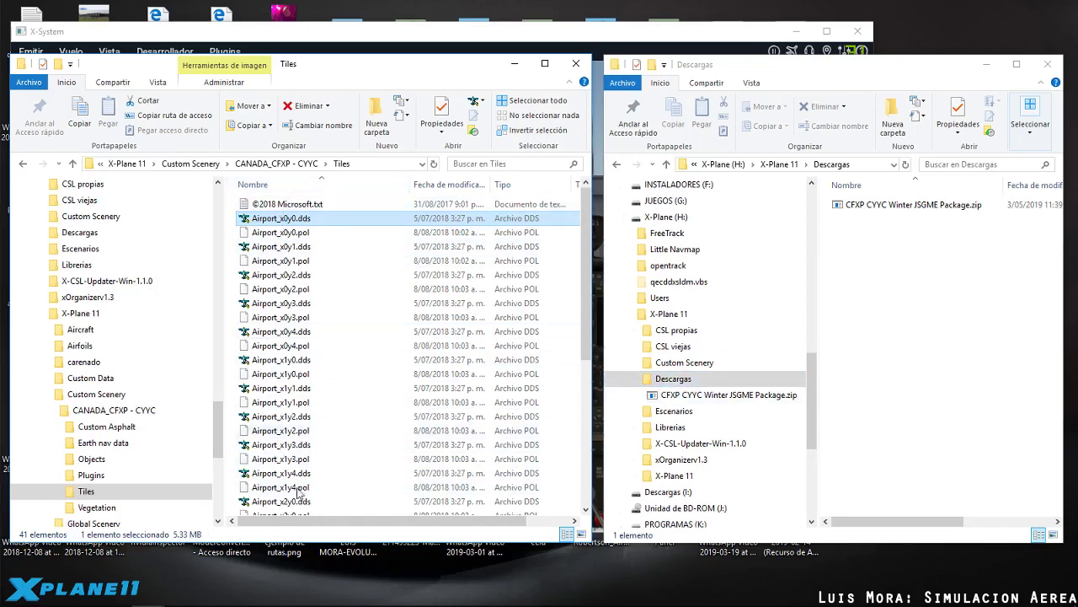
{"action": "left_click", "coordinate": [659, 37]}
{"action": "left_click", "coordinate": [824, 33]}
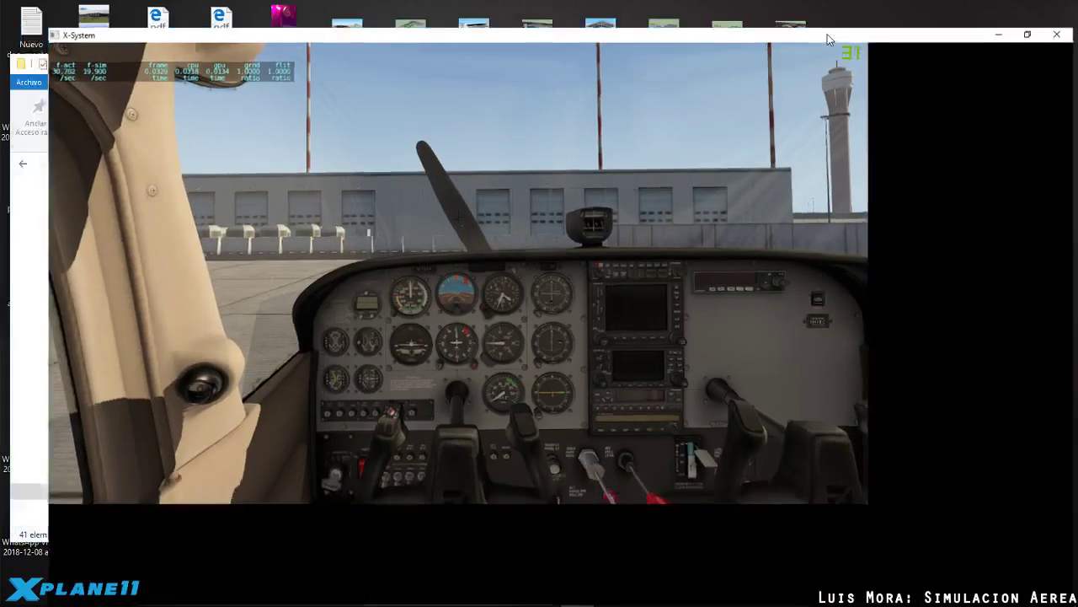
Move the view out of the cockpit and high above the airport buildings, dismissing the air traffic control window.
{"action": "mouse_move", "coordinate": [434, 303]}
{"action": "left_mouse_down"}
{"action": "mouse_move", "coordinate": [719, 219]}
{"action": "mouse_move", "coordinate": [749, 273]}
{"action": "mouse_move", "coordinate": [431, 293]}
{"action": "left_mouse_up"}
{"action": "left_click_drag", "start_coordinate": [204, 393], "coordinate": [653, 300]}
{"action": "key", "text": "comma"}
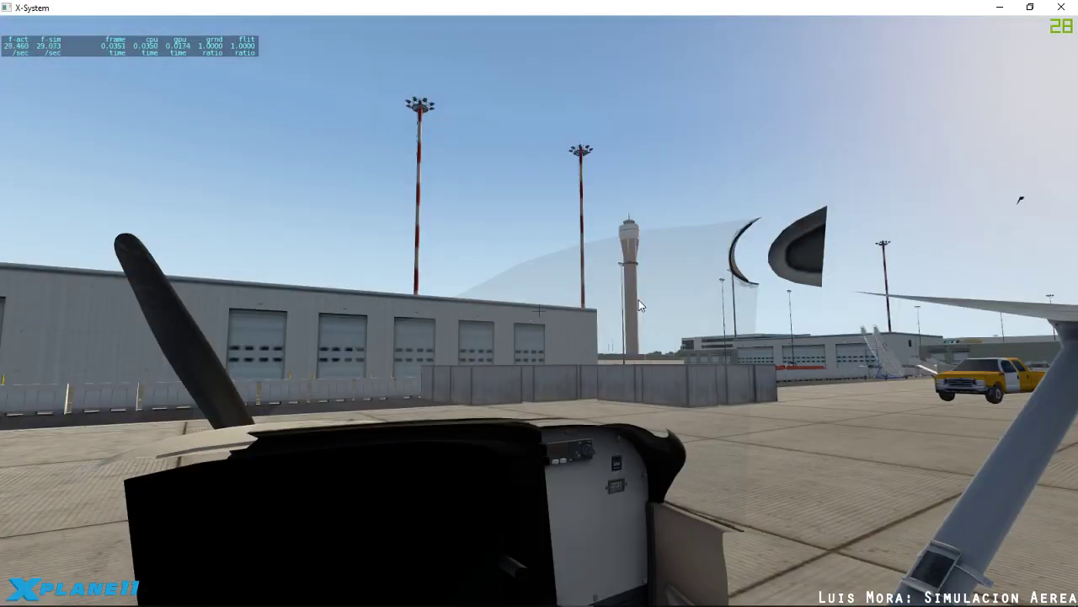
{"action": "key", "text": "Page_Up"}
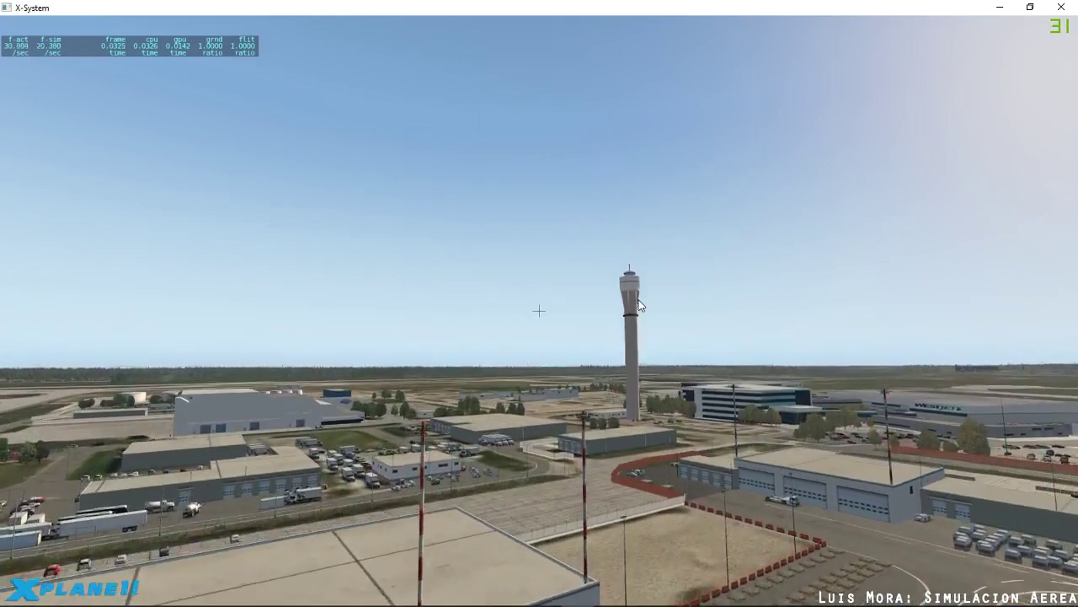
{"action": "key", "text": "Return"}
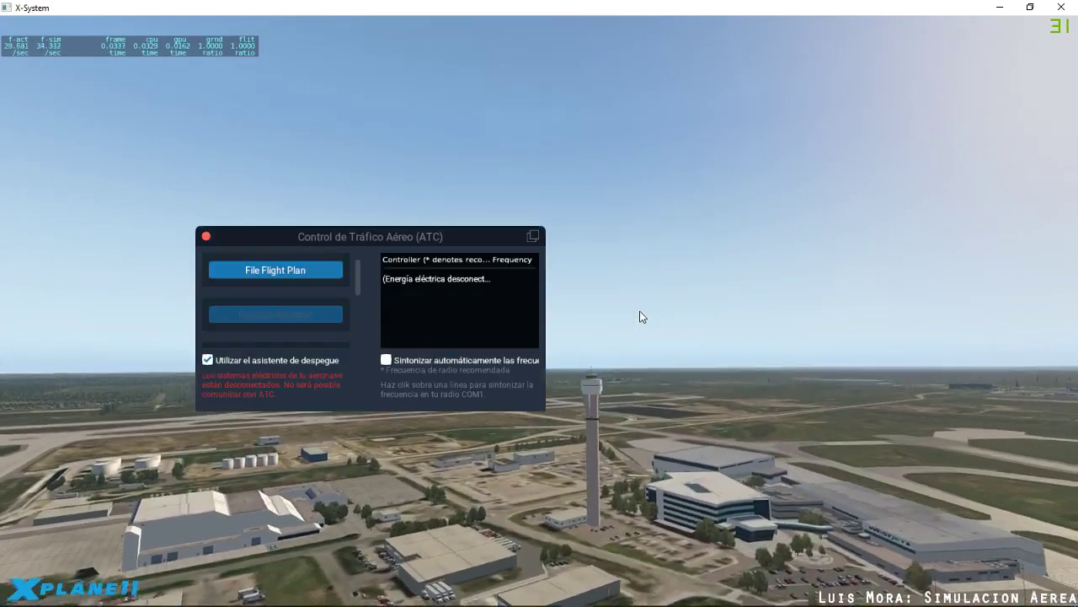
{"action": "key", "text": "Return"}
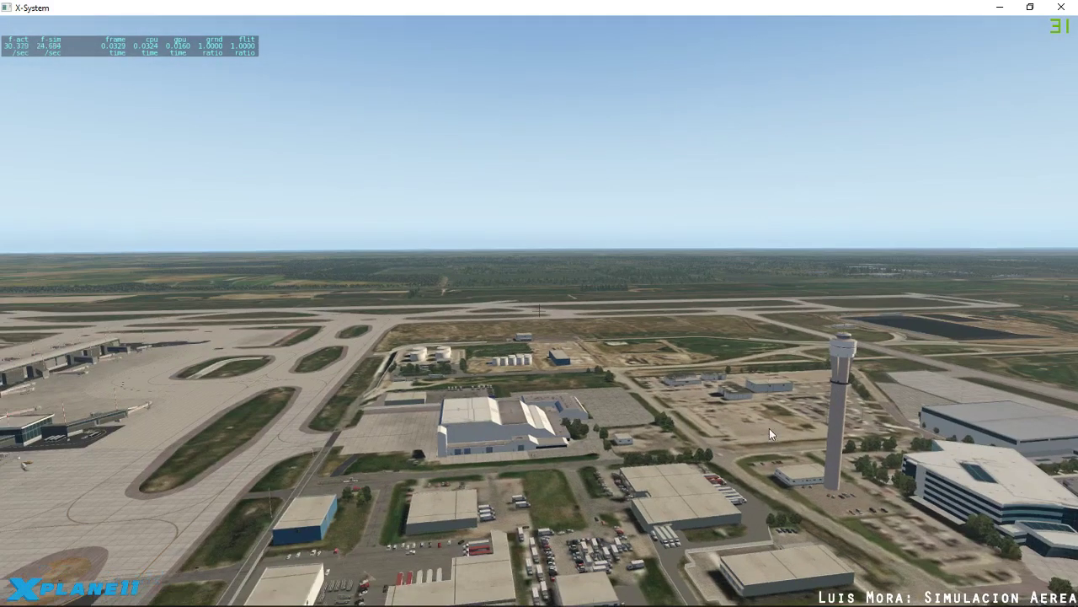
Survey the airport from above, turning from the terminal aprons across the taxiways and runways to the cargo area.
{"action": "key", "text": "Left"}
{"action": "key", "text": "Down"}
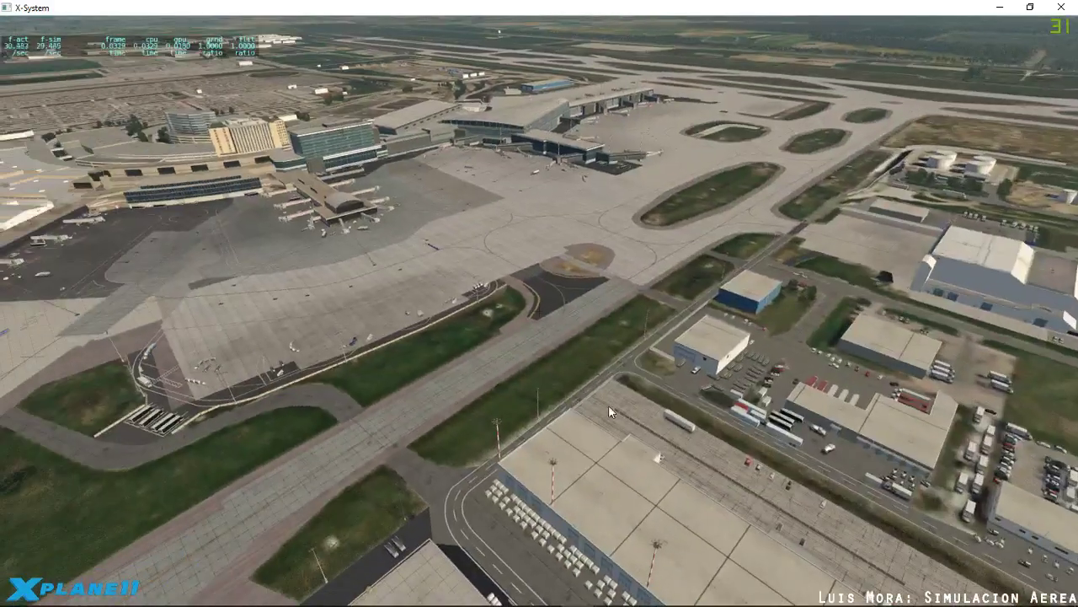
{"action": "key", "text": "Up"}
{"action": "key", "text": "Left"}
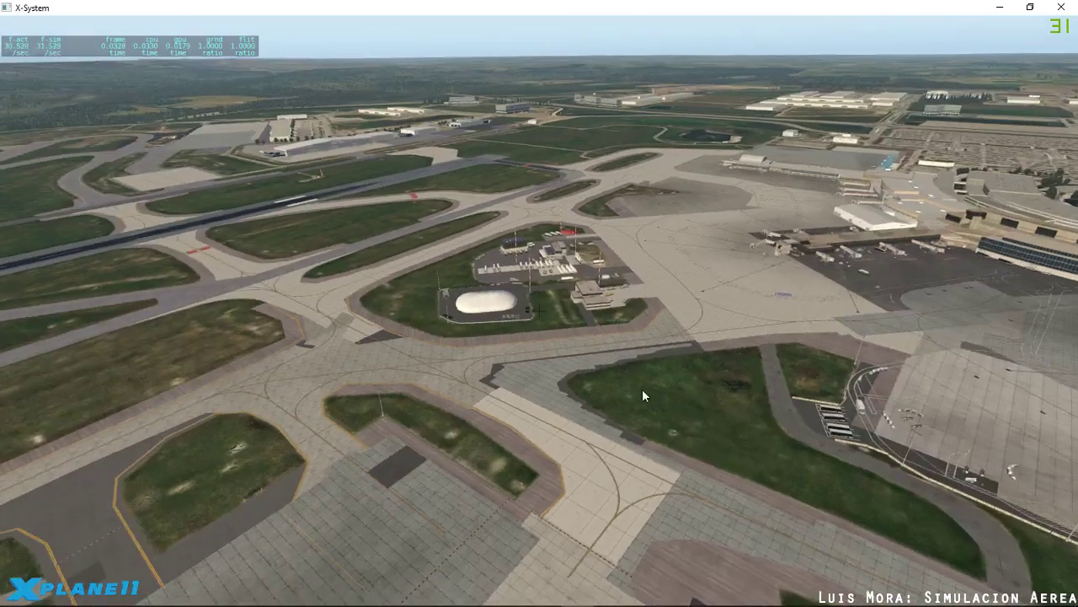
{"action": "key", "text": "Left"}
{"action": "key", "text": "Down"}
{"action": "key", "text": "Left"}
{"action": "key", "text": "Up"}
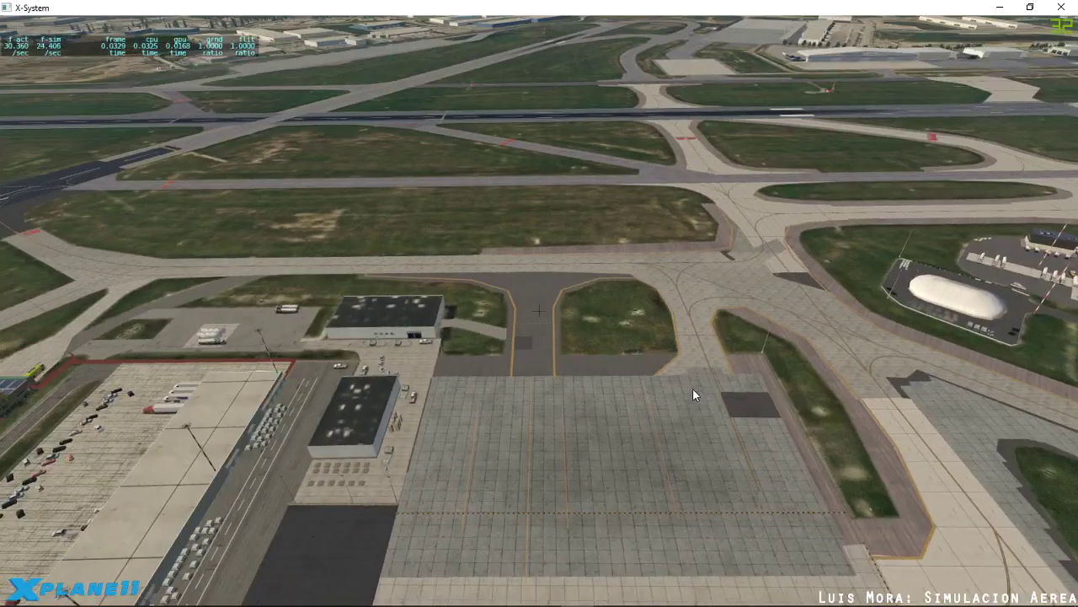
{"action": "key", "text": "Left"}
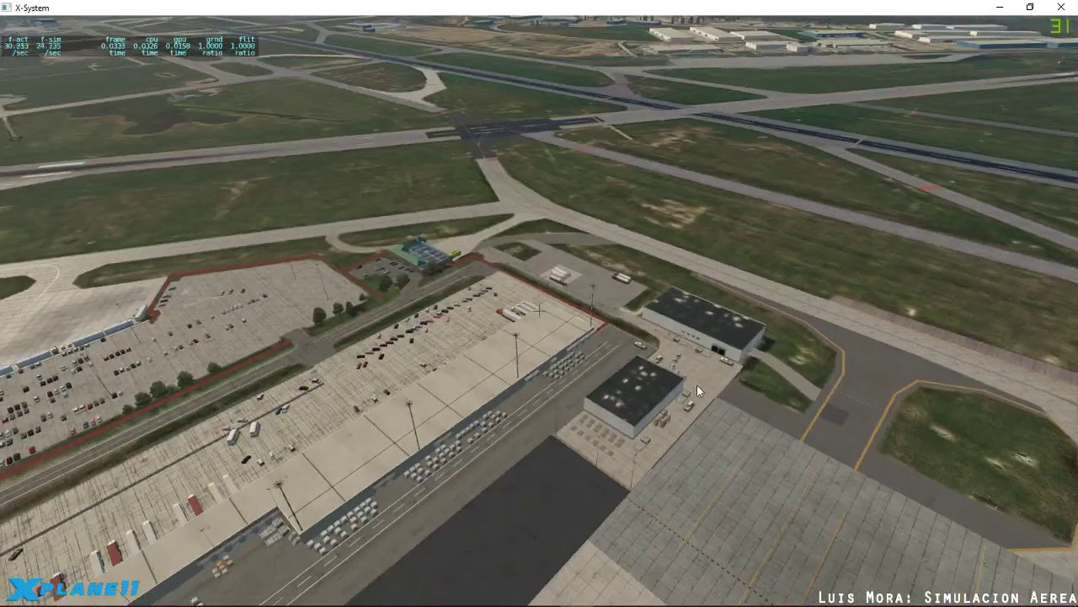
Examine the car and truck parking lots up close, along with the runway intersection and buildings beyond them.
{"action": "key", "text": "Left"}
{"action": "scroll", "coordinate": [487, 398], "scroll_direction": "up", "scroll_amount": 5}
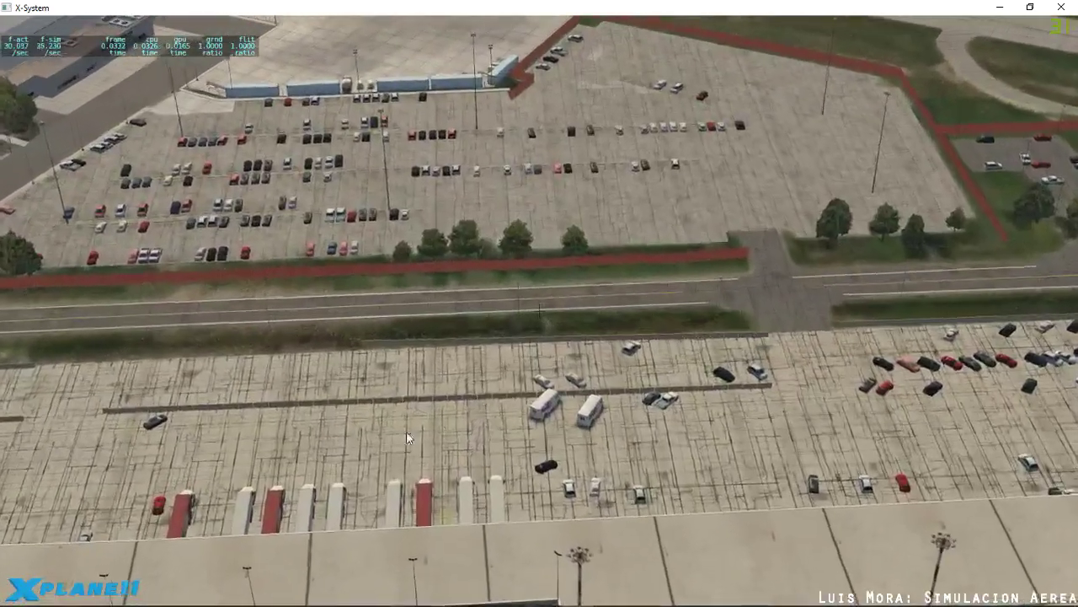
{"action": "scroll", "coordinate": [447, 431], "scroll_direction": "down", "scroll_amount": 5}
{"action": "scroll", "coordinate": [509, 394], "scroll_direction": "down", "scroll_amount": 5}
{"action": "key", "text": "Right"}
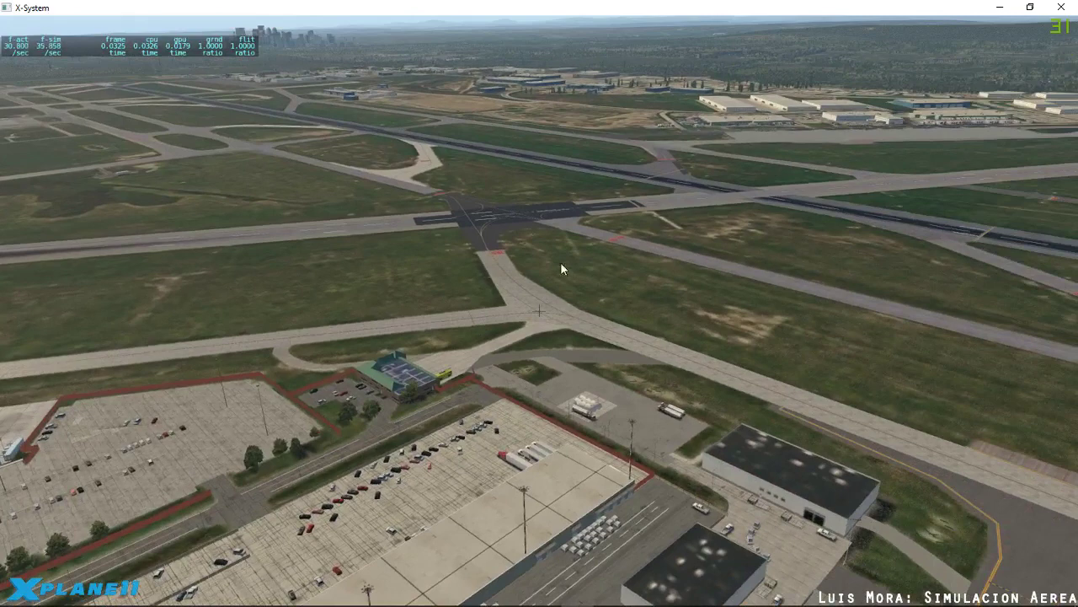
{"action": "scroll", "coordinate": [314, 257], "scroll_direction": "up", "scroll_amount": 10}
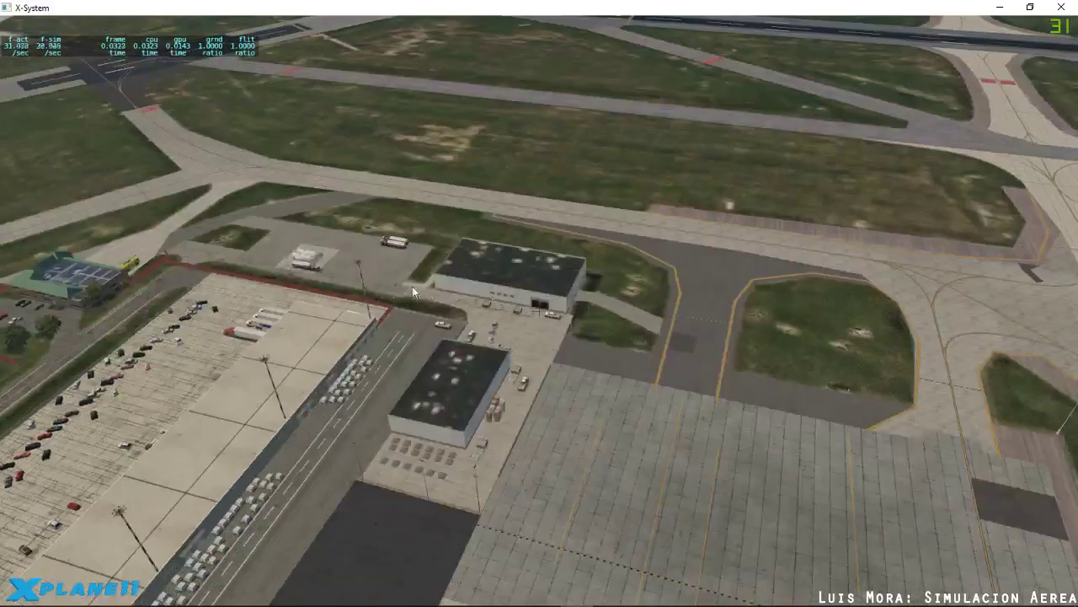
Turn the aerial view back across the taxiways to the main terminal and look over its aprons and piers.
{"action": "key", "text": "Right"}
{"action": "key", "text": "Up"}
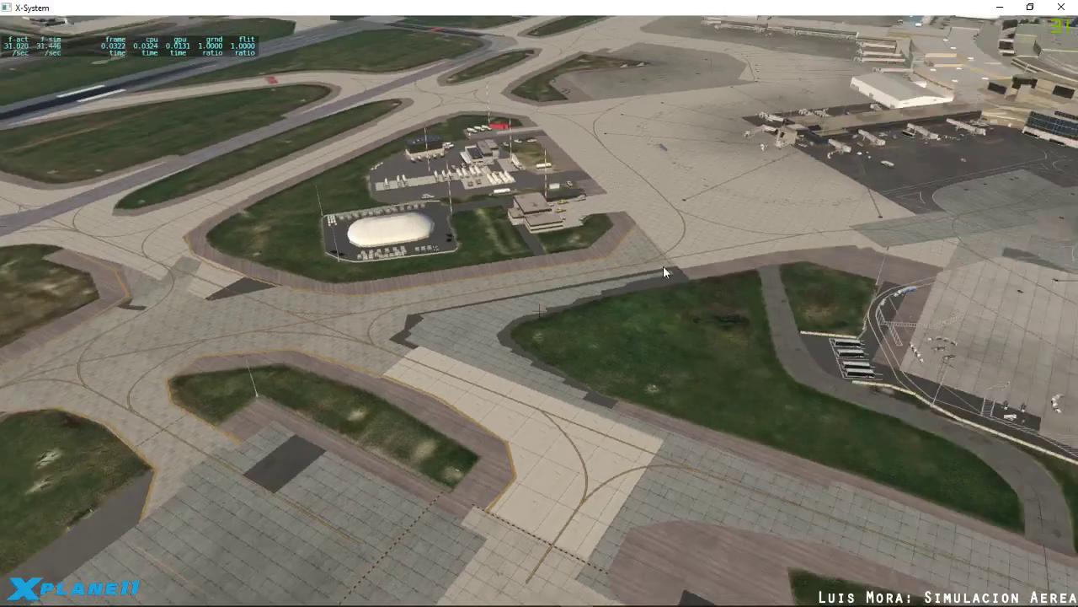
{"action": "key", "text": "Right"}
{"action": "key", "text": "Up"}
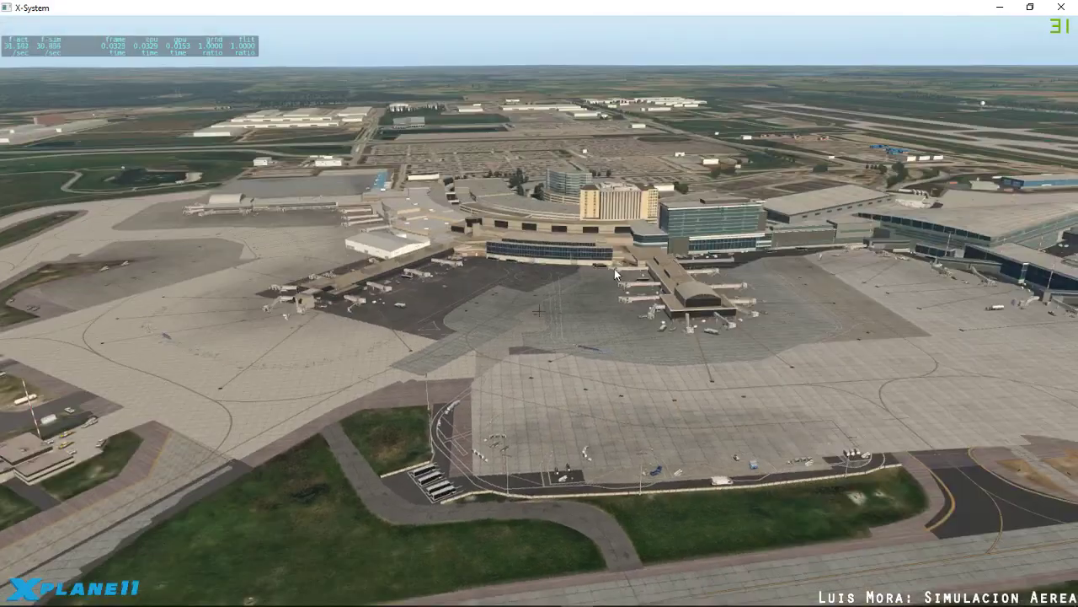
{"action": "scroll", "coordinate": [285, 238], "scroll_direction": "up", "scroll_amount": 10}
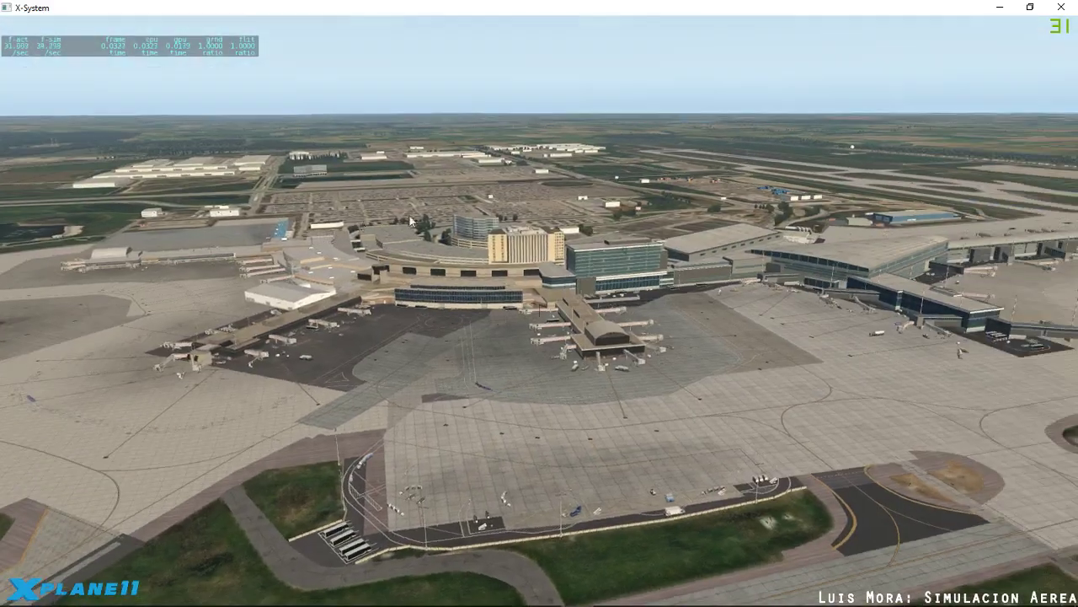
Examine the central terminal facade, parking deck and curved glass building up close, and return to the wide airport view.
{"action": "scroll", "coordinate": [484, 278], "scroll_direction": "up", "scroll_amount": 5}
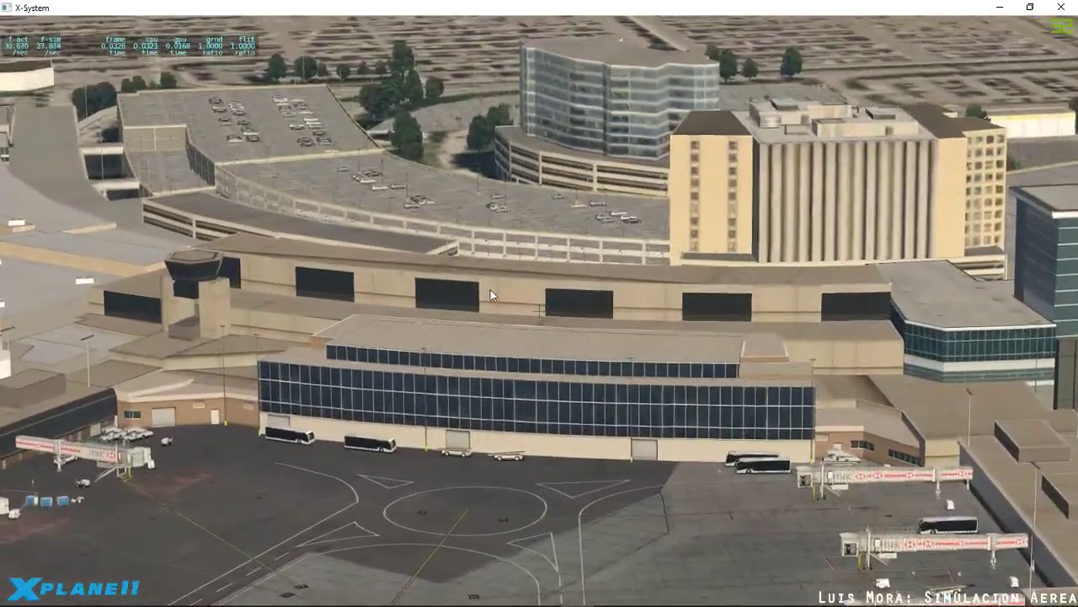
{"action": "scroll", "coordinate": [489, 288], "scroll_direction": "down", "scroll_amount": 4}
{"action": "scroll", "coordinate": [569, 282], "scroll_direction": "up", "scroll_amount": 3}
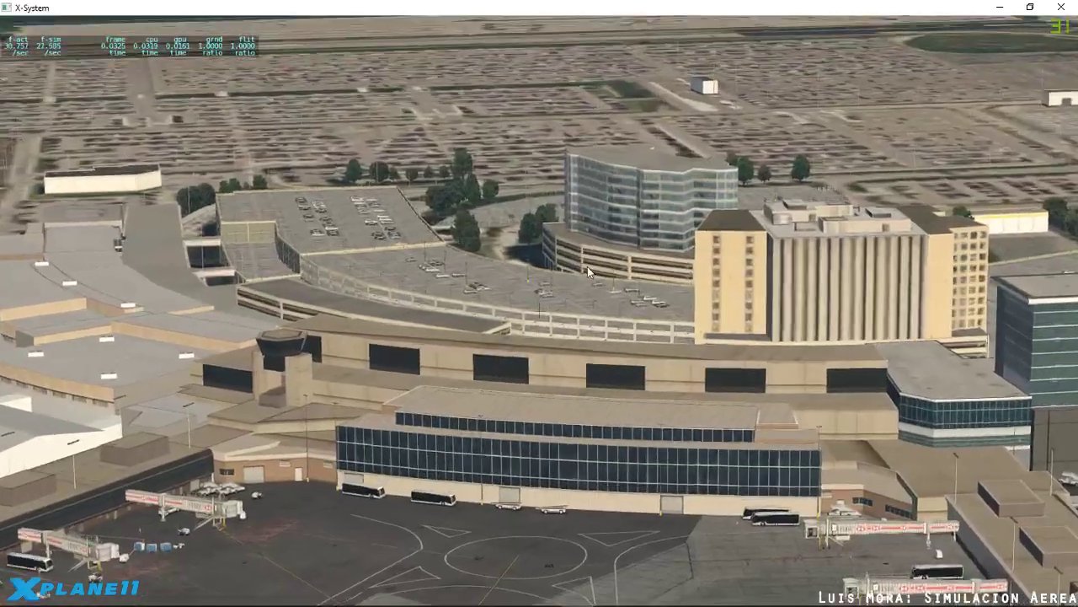
{"action": "key", "text": "Up"}
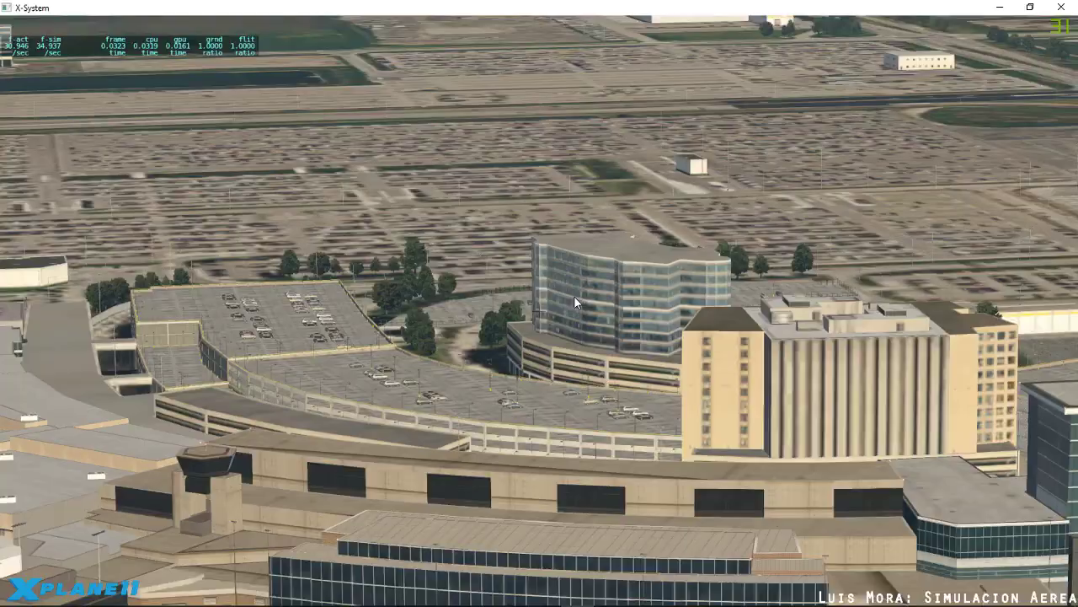
{"action": "scroll", "coordinate": [482, 258], "scroll_direction": "up", "scroll_amount": 6}
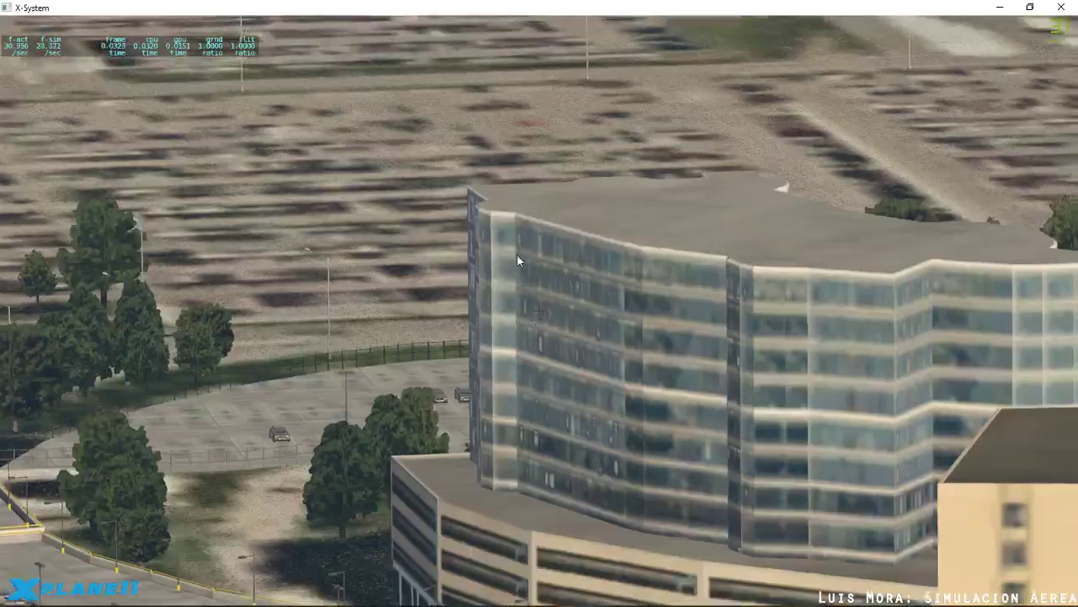
{"action": "key", "text": "Up"}
{"action": "scroll", "coordinate": [675, 217], "scroll_direction": "down", "scroll_amount": 10}
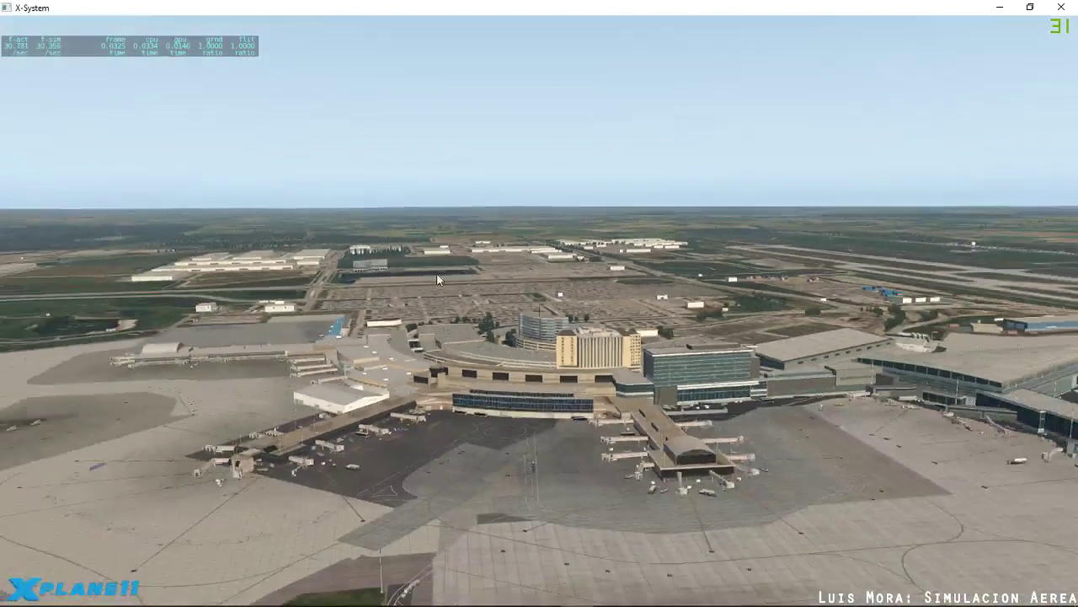
Examine the glass-fronted terminal concourse, its jet bridges and the ground vehicles on its apron, plus the surrounding taxiways.
{"action": "scroll", "coordinate": [798, 308], "scroll_direction": "up", "scroll_amount": 6}
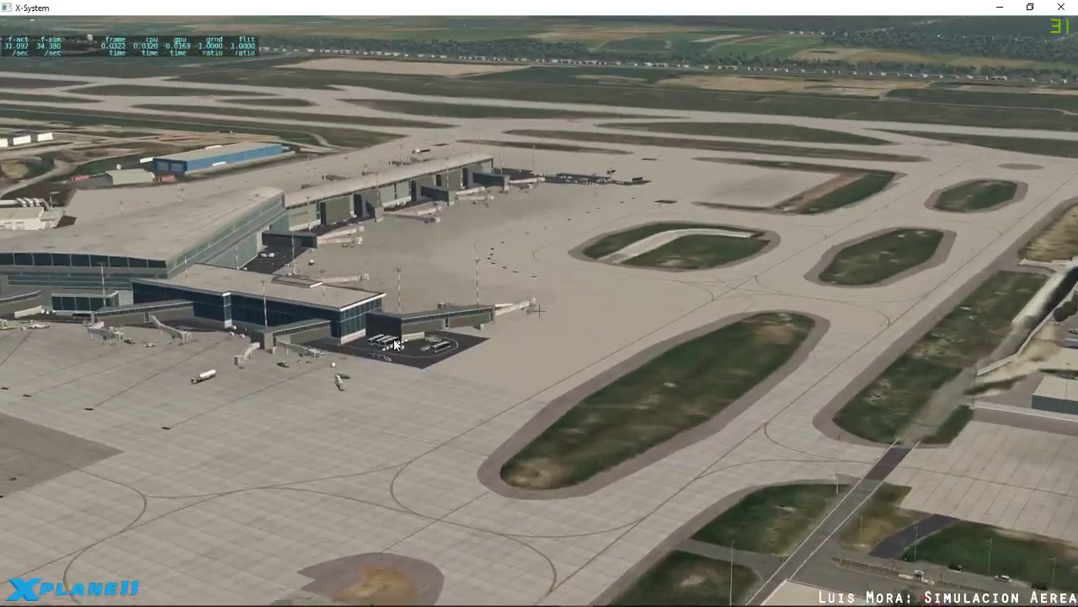
{"action": "scroll", "coordinate": [455, 315], "scroll_direction": "down", "scroll_amount": 3}
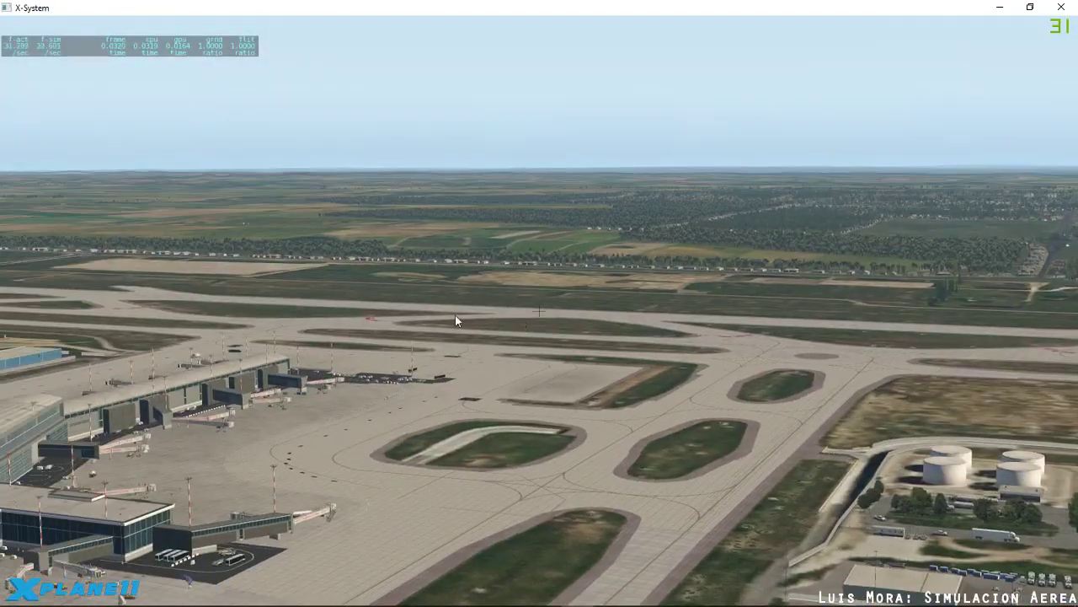
{"action": "scroll", "coordinate": [635, 306], "scroll_direction": "up", "scroll_amount": 6}
{"action": "scroll", "coordinate": [635, 312], "scroll_direction": "down", "scroll_amount": 4}
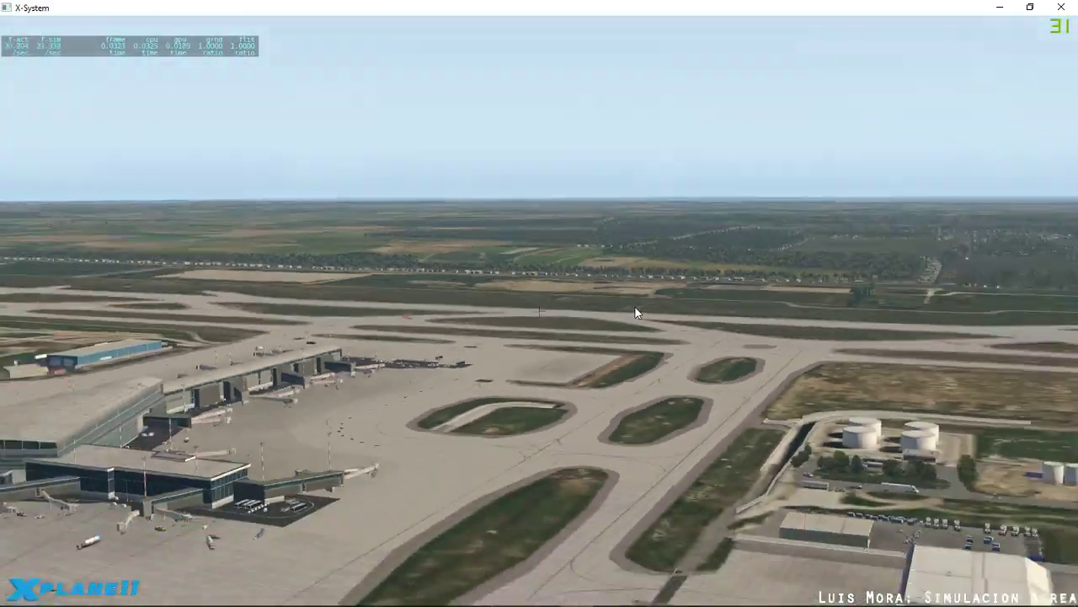
{"action": "scroll", "coordinate": [478, 343], "scroll_direction": "up", "scroll_amount": 6}
{"action": "scroll", "coordinate": [556, 335], "scroll_direction": "up", "scroll_amount": 6}
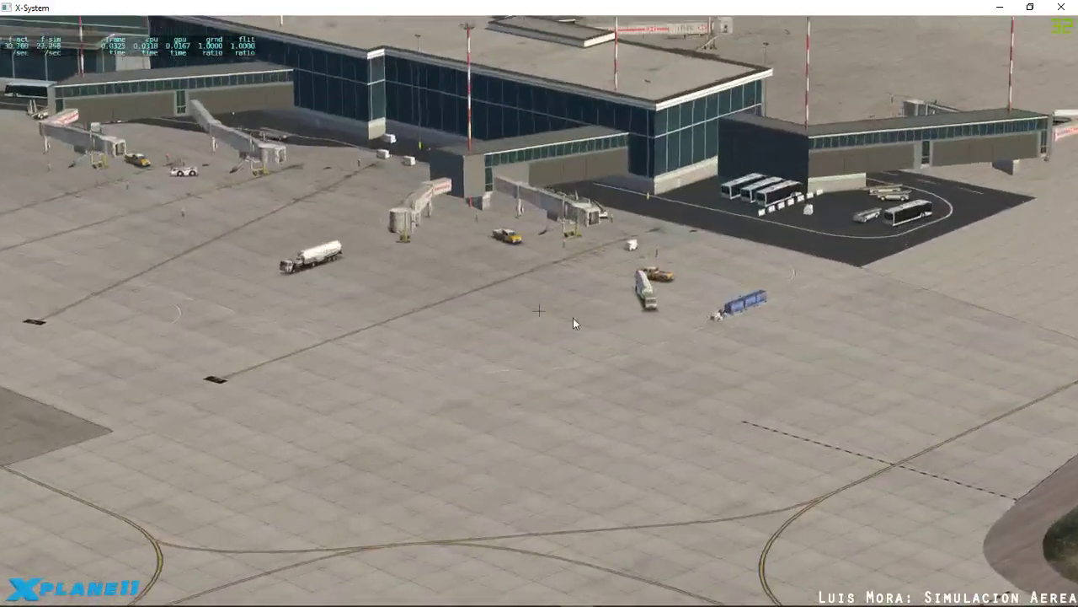
{"action": "scroll", "coordinate": [795, 310], "scroll_direction": "down", "scroll_amount": 5}
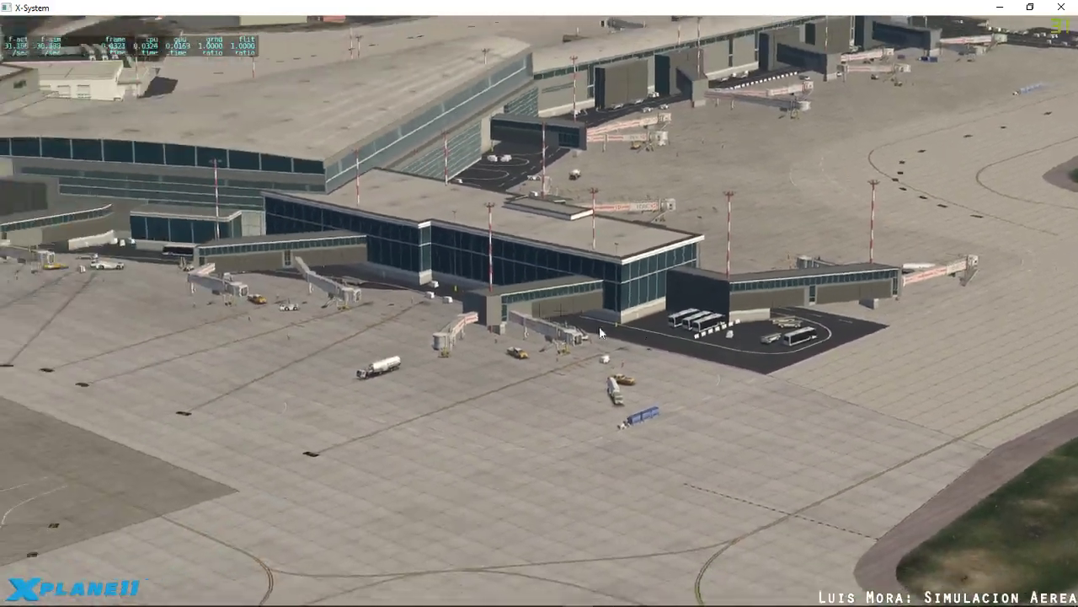
Inspect the tall beige building behind the central terminal up close and pan across the neighbouring buildings.
{"action": "scroll", "coordinate": [696, 284], "scroll_direction": "up", "scroll_amount": 6}
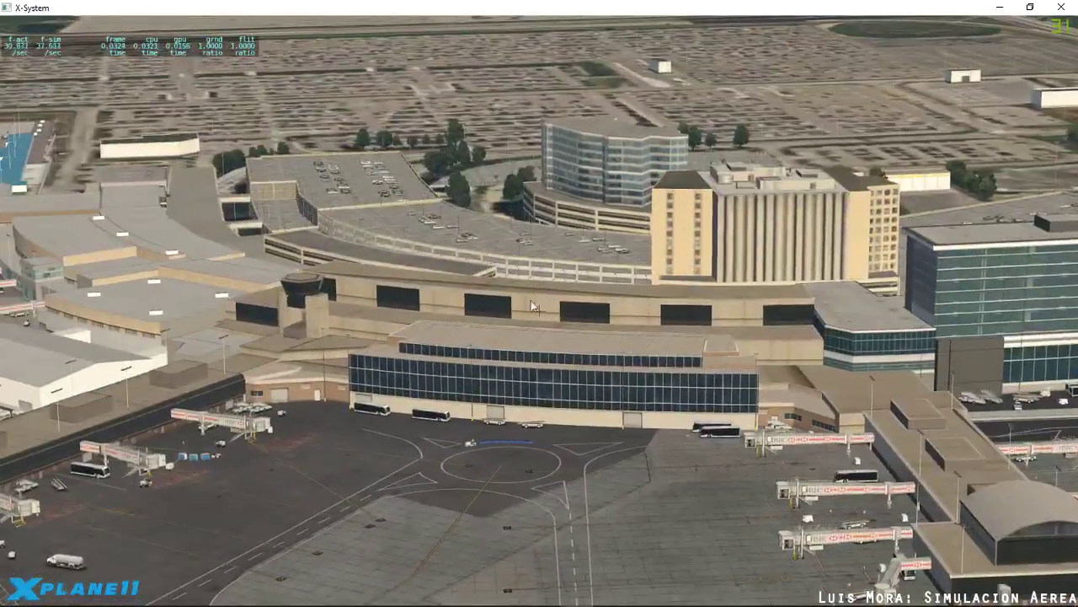
{"action": "scroll", "coordinate": [773, 311], "scroll_direction": "up", "scroll_amount": 6}
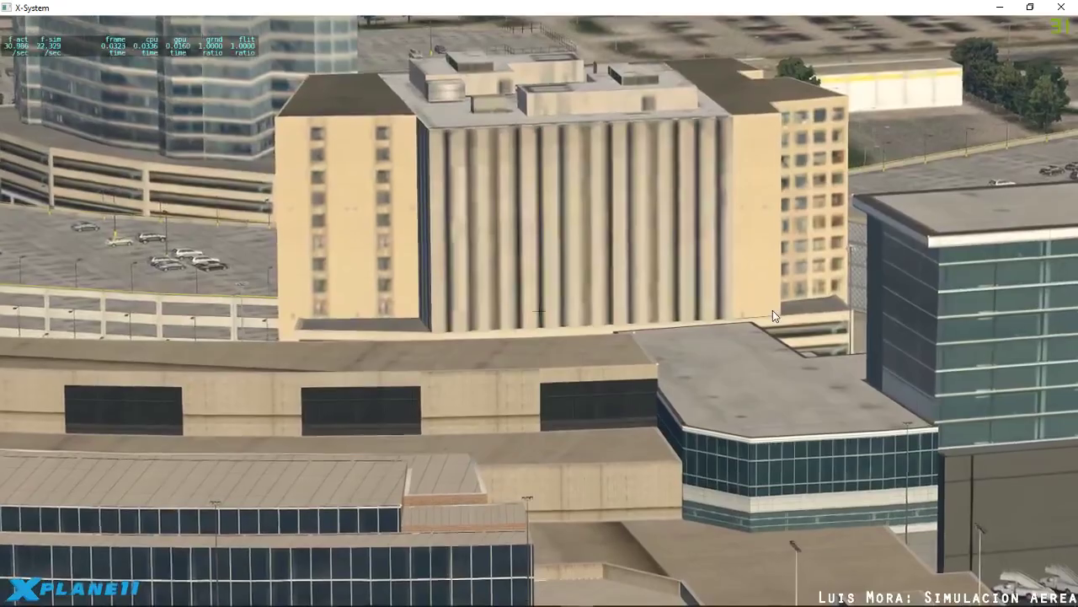
{"action": "left_click_drag", "start_coordinate": [772, 310], "coordinate": [523, 353]}
{"action": "left_click_drag", "start_coordinate": [712, 371], "coordinate": [426, 380]}
Inspect the terminal pier with the HSBC jet bridges and its service vehicles, and pull back over the apron.
{"action": "scroll", "coordinate": [443, 380], "scroll_direction": "down", "scroll_amount": 3}
{"action": "scroll", "coordinate": [425, 380], "scroll_direction": "up", "scroll_amount": 5}
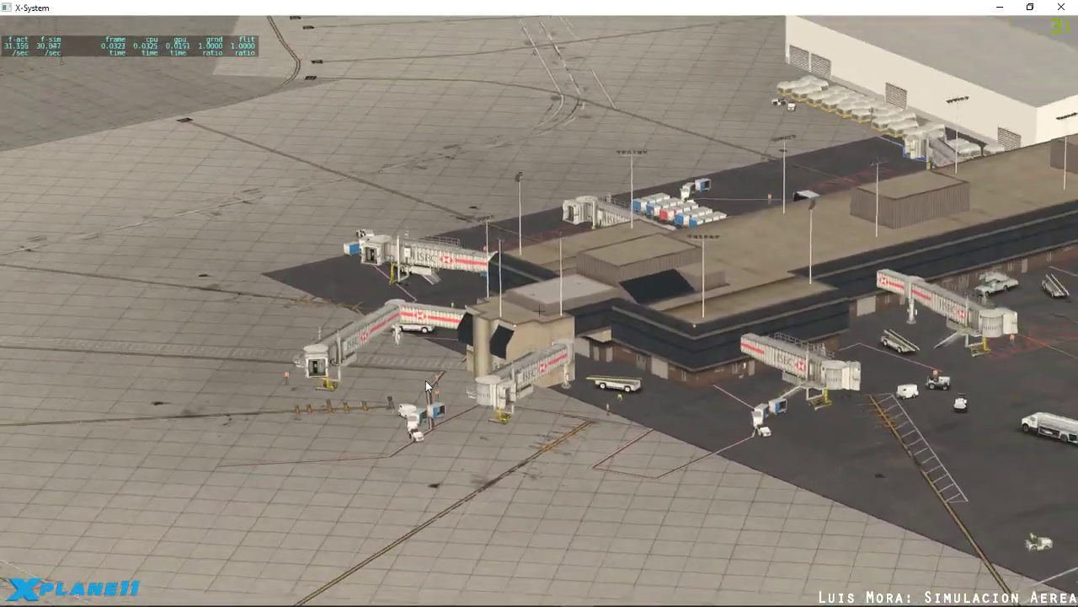
{"action": "scroll", "coordinate": [425, 380], "scroll_direction": "down", "scroll_amount": 5}
{"action": "left_click_drag", "start_coordinate": [315, 392], "coordinate": [519, 377]}
{"action": "scroll", "coordinate": [617, 354], "scroll_direction": "up", "scroll_amount": 3}
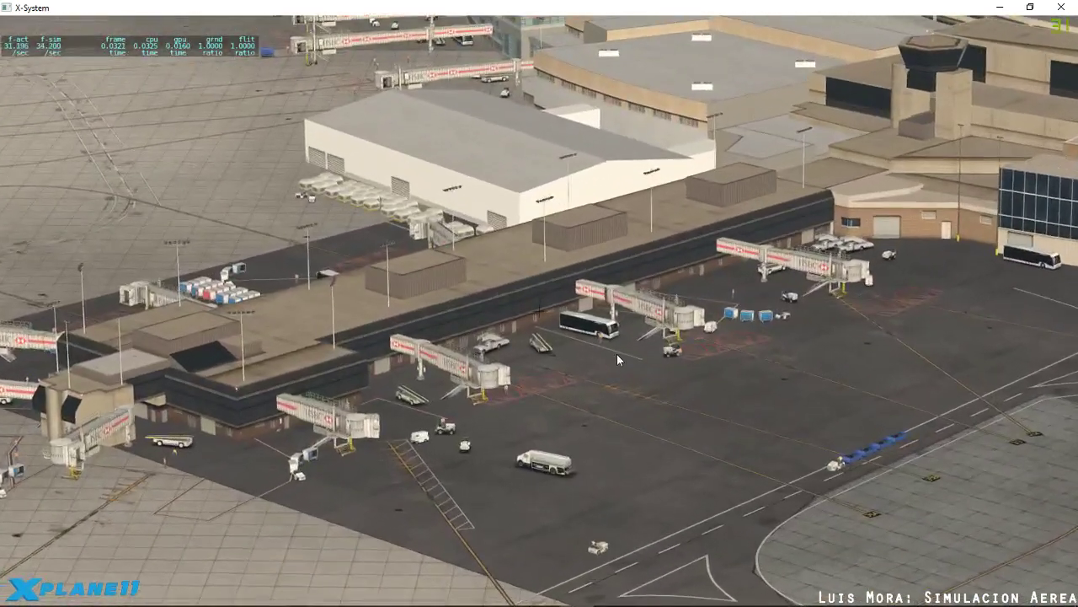
{"action": "scroll", "coordinate": [617, 353], "scroll_direction": "down", "scroll_amount": 6}
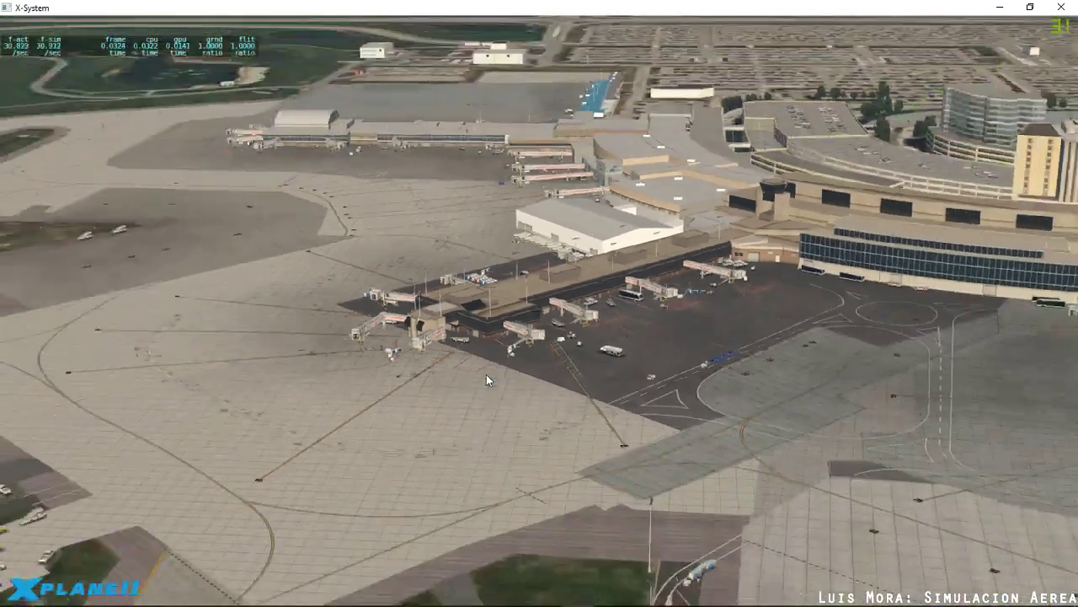